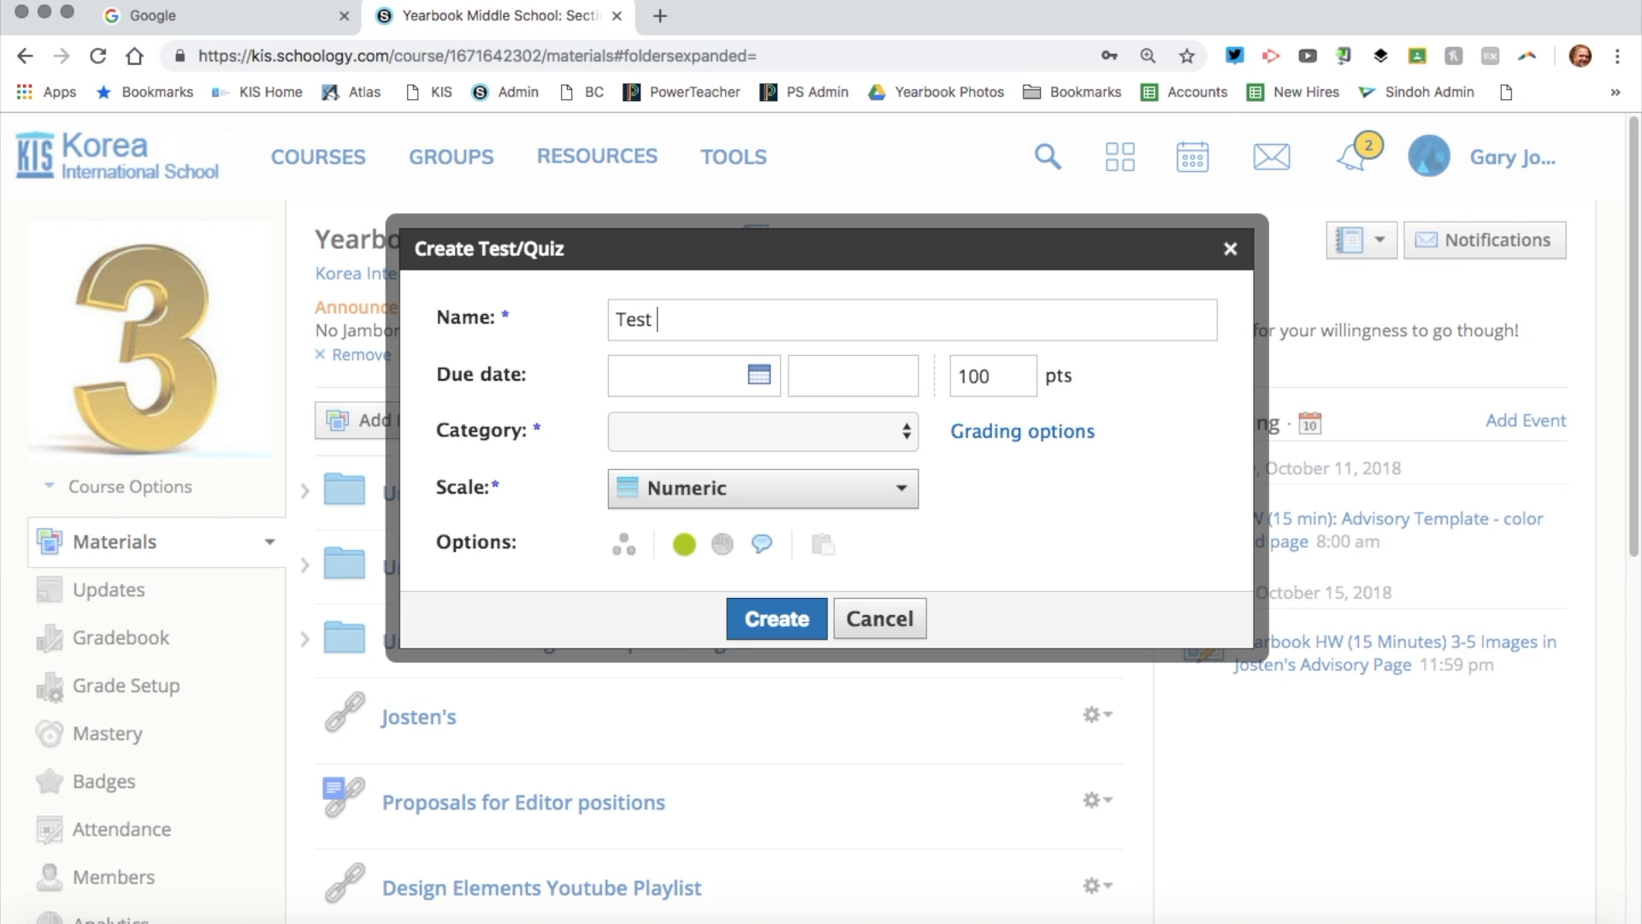
- Set the new Test Quiz's due date to 10/19/18 and its category to Summative, and create it
click(759, 374)
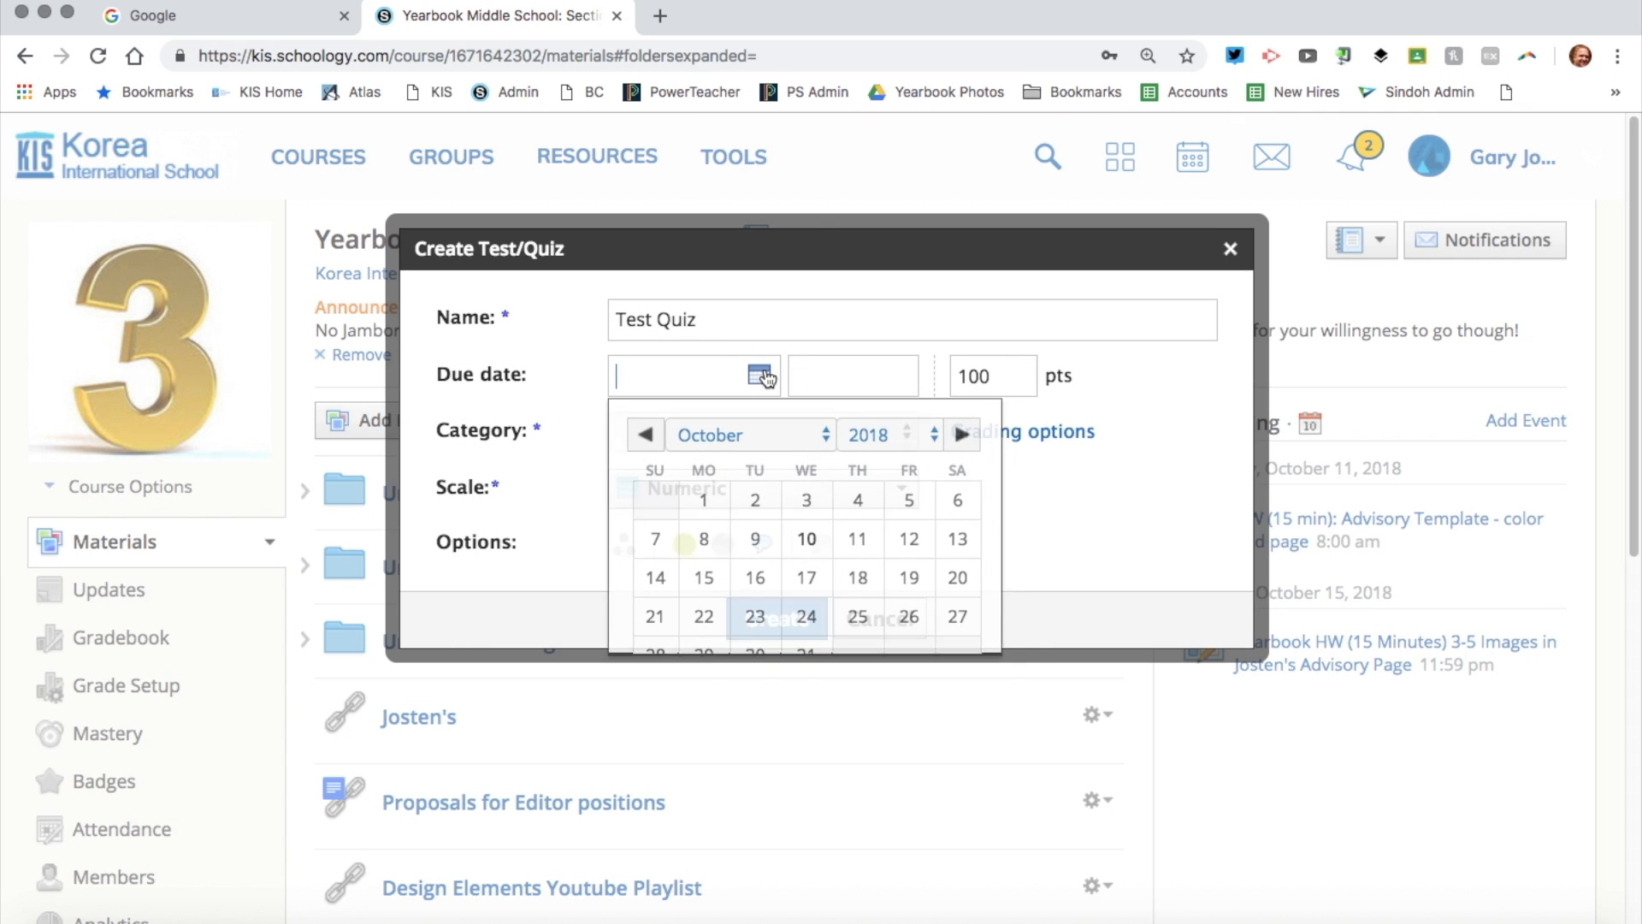
click(913, 581)
click(736, 434)
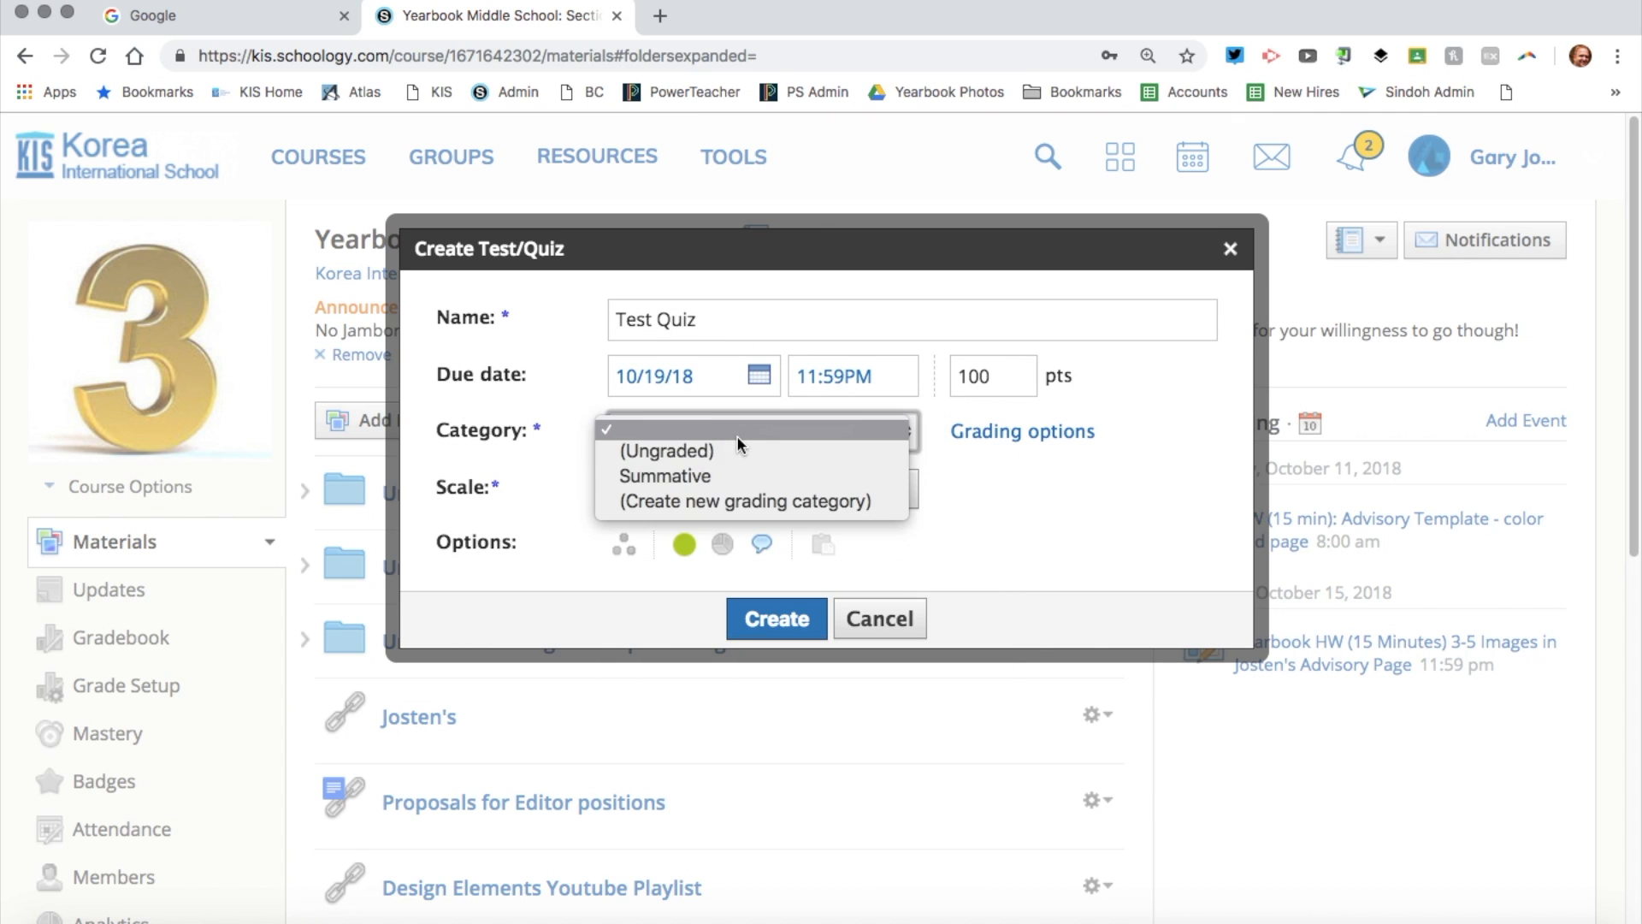
click(742, 476)
click(685, 546)
click(777, 614)
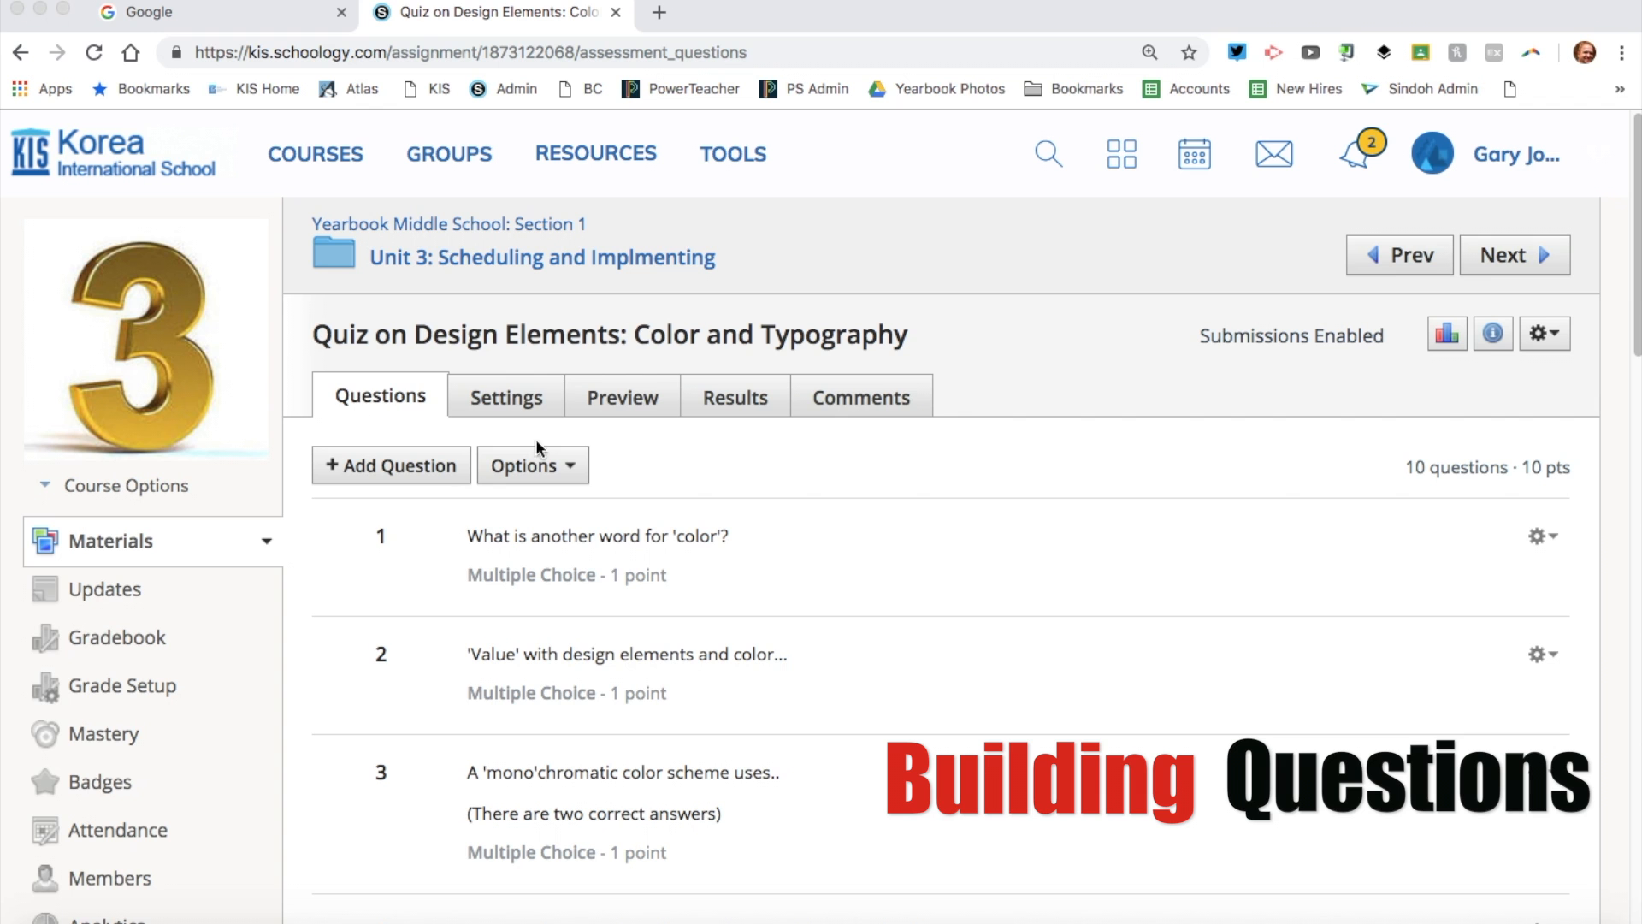
- Look through the question list of the quiz on color and typography to see its question types and images
scroll(781, 550, down, 20)
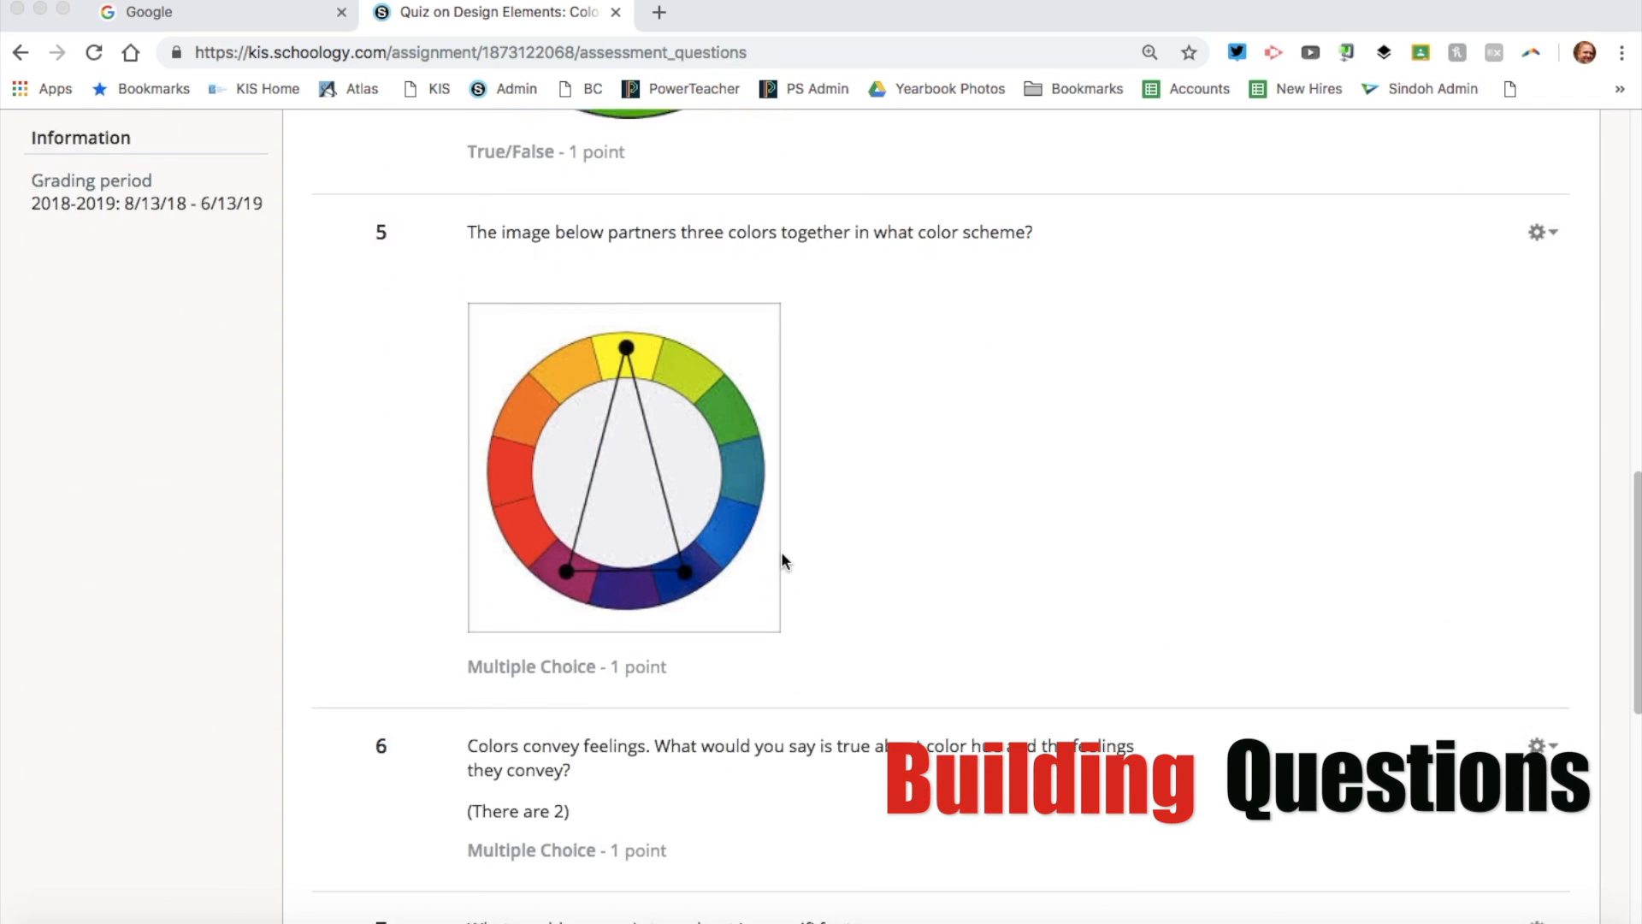
scroll(781, 554, down, 2)
scroll(782, 554, up, 8)
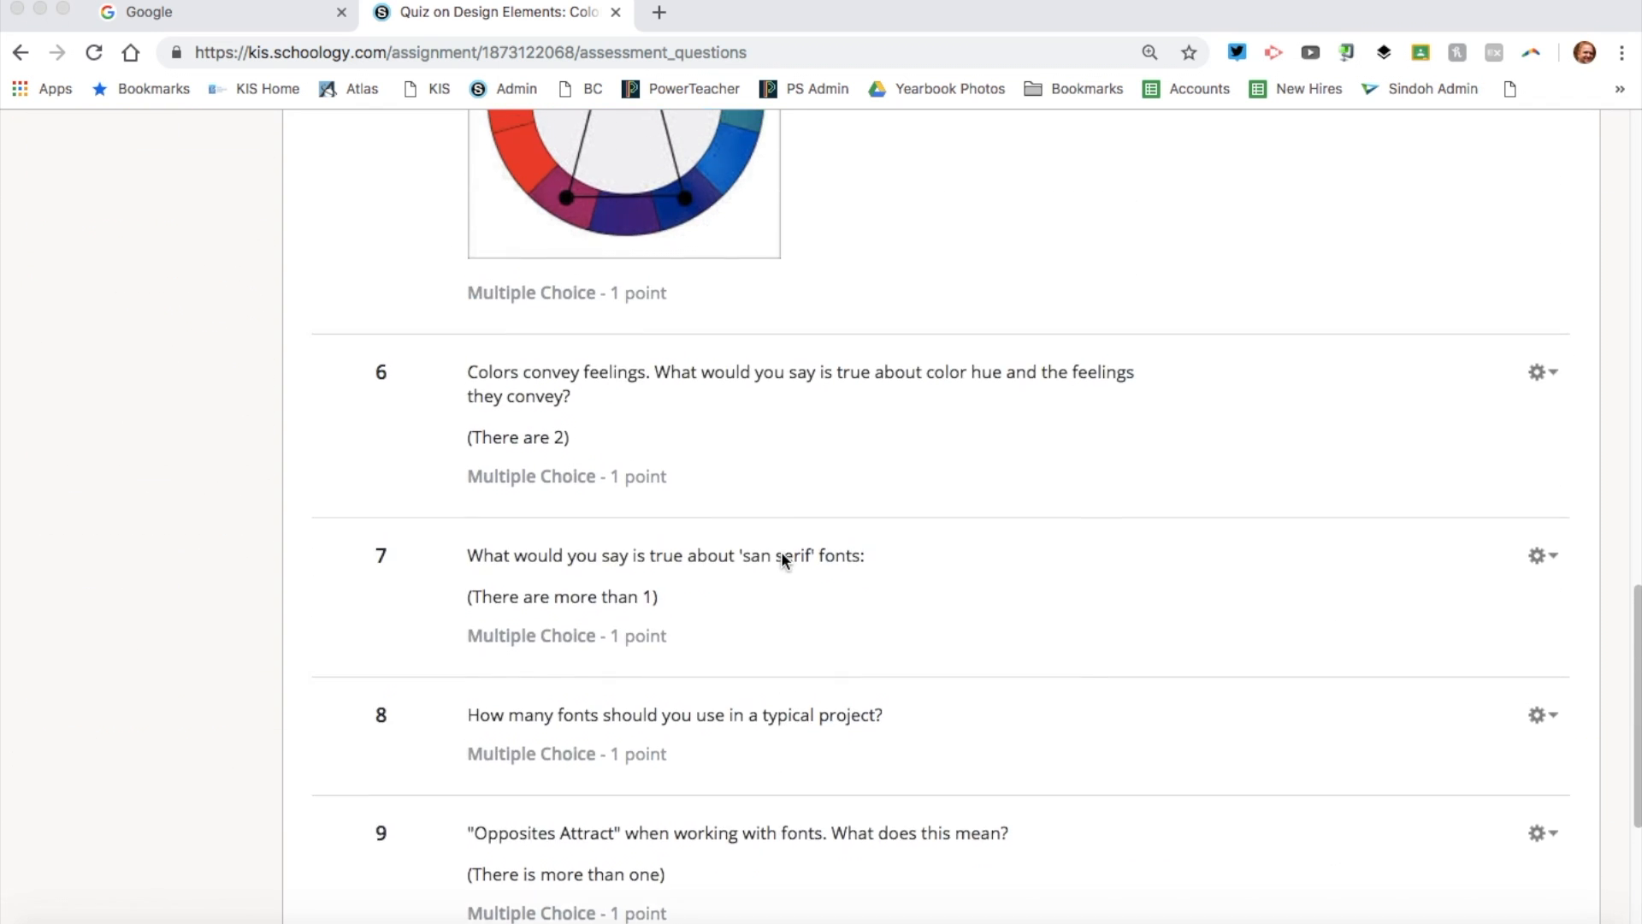
scroll(784, 561, up, 2)
scroll(896, 315, up, 3)
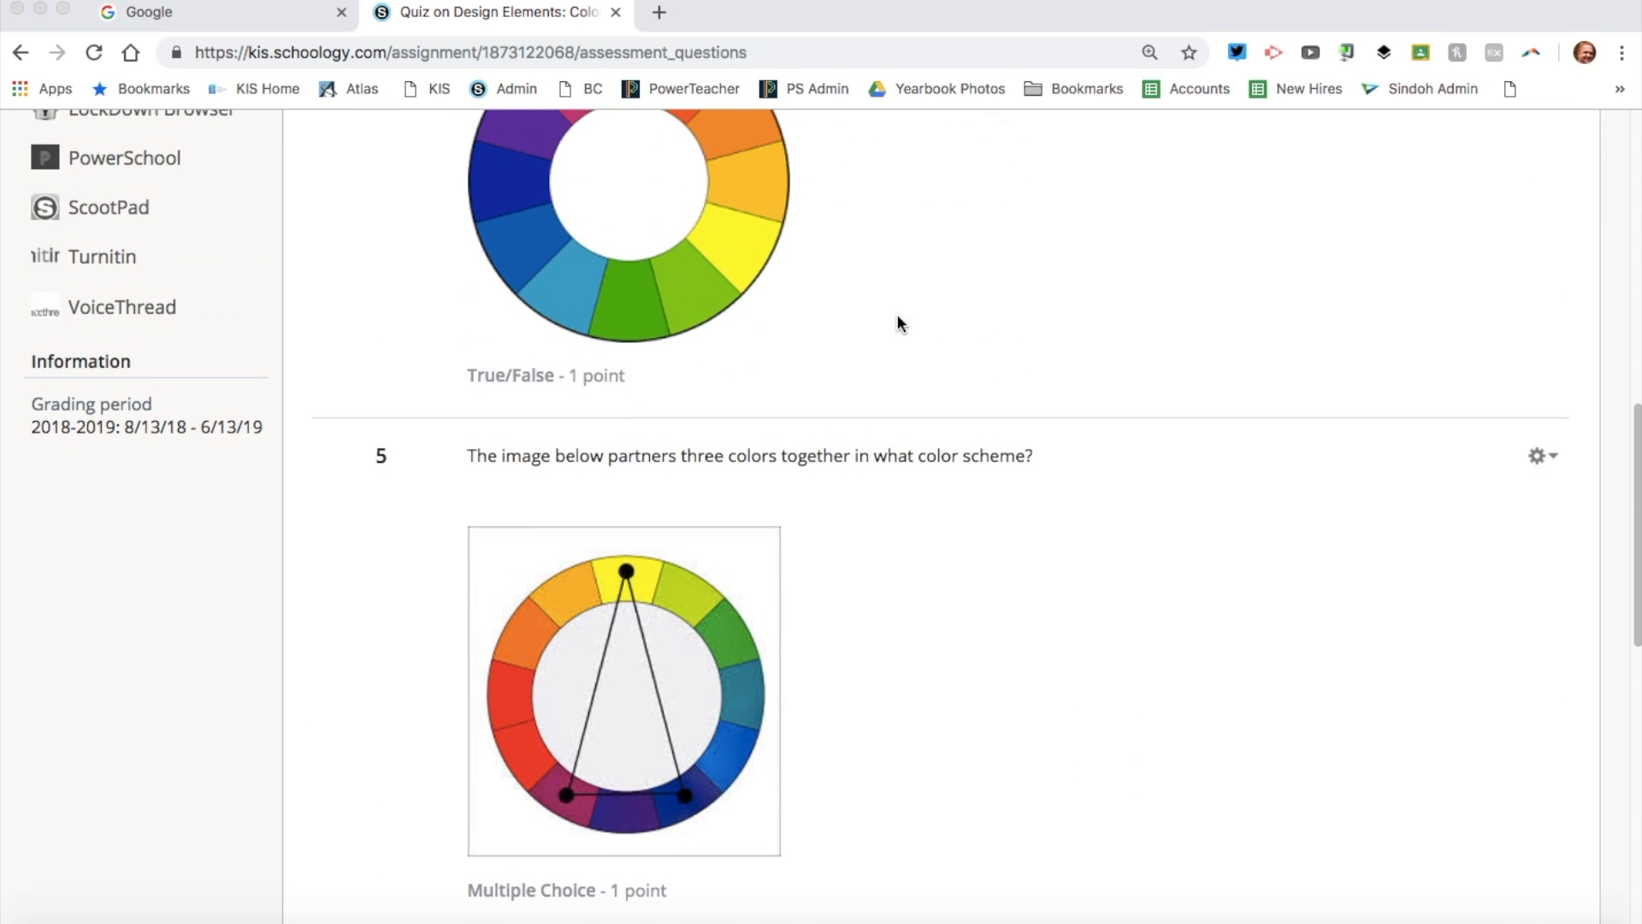
scroll(956, 399, up, 10)
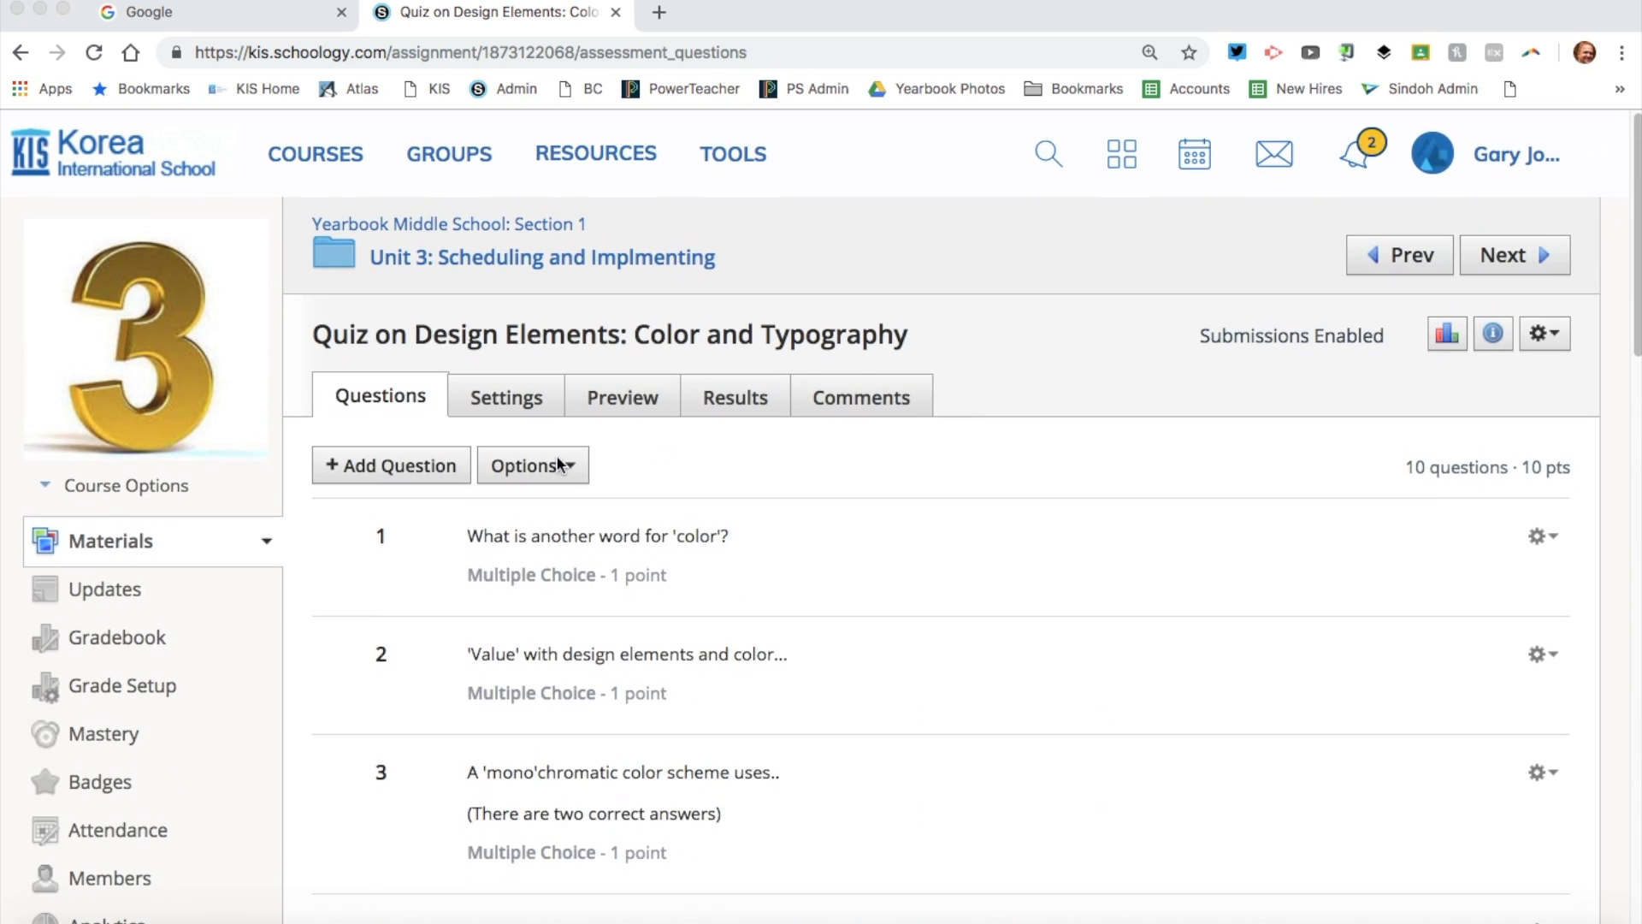
- Open a new multiple choice question and examine its answer choices, feedback, randomizing, partial credit and grading options
click(359, 471)
click(360, 477)
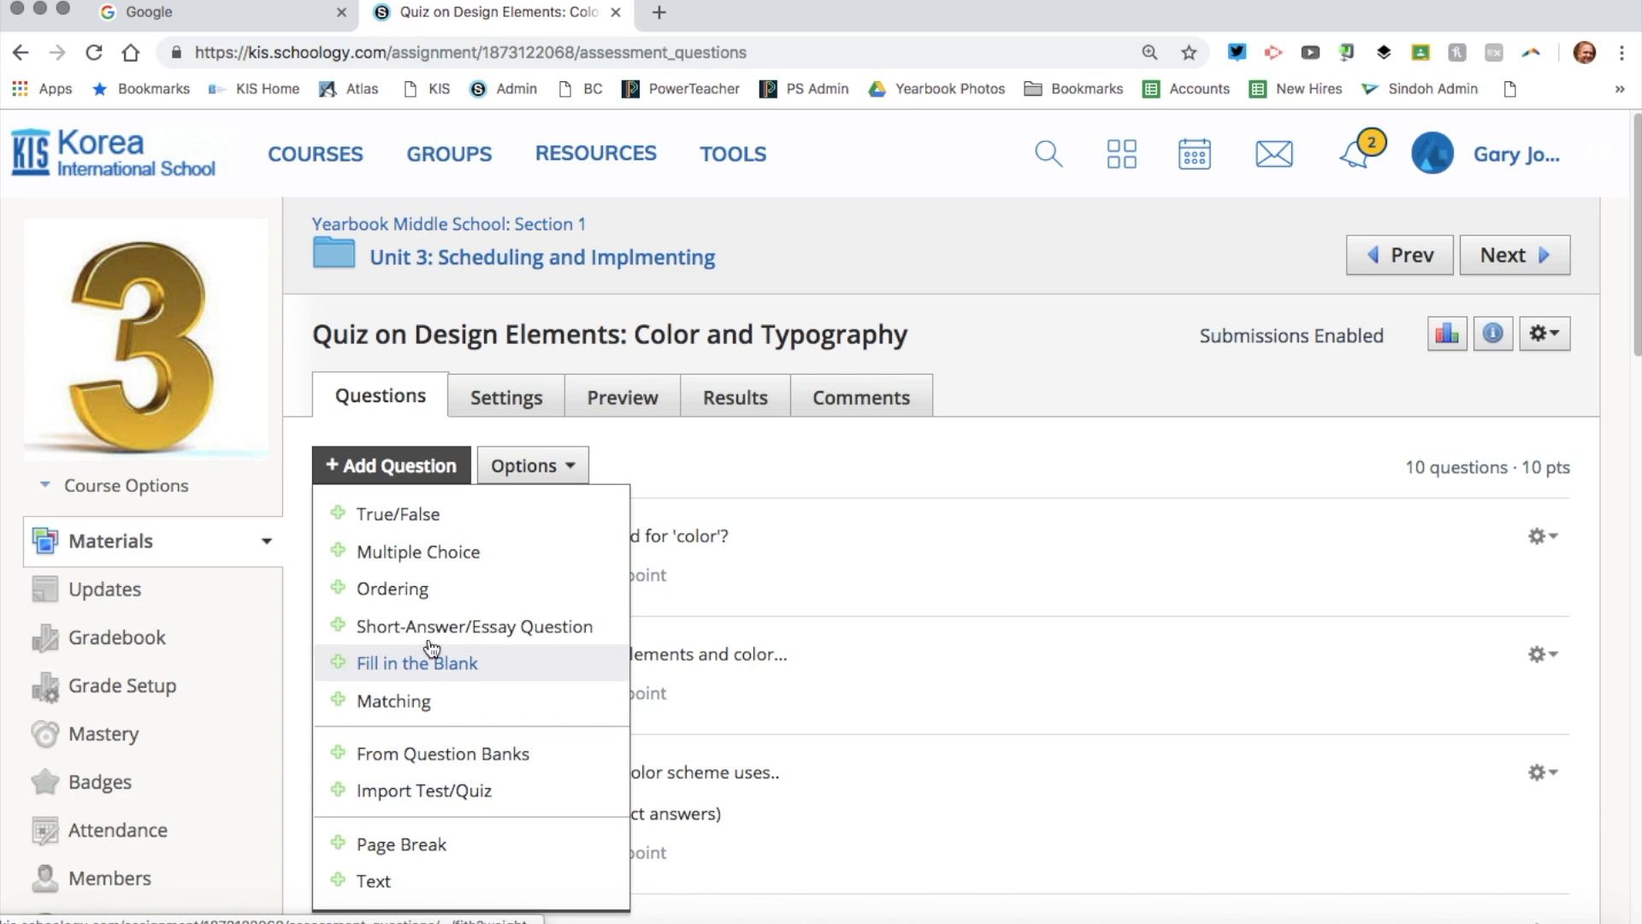
click(387, 560)
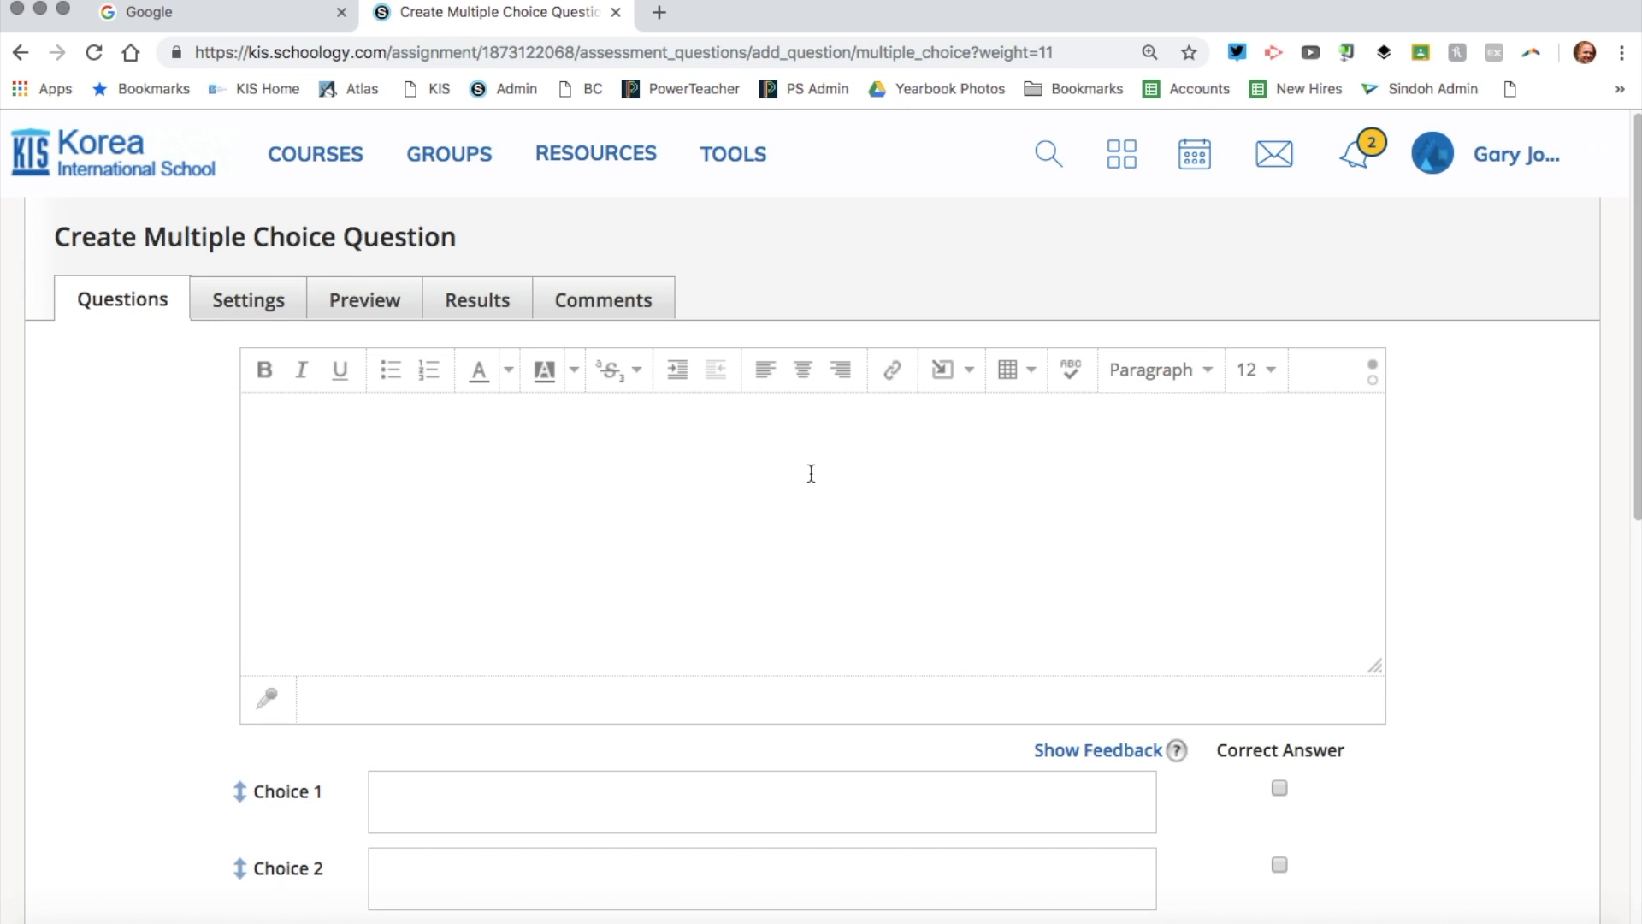
scroll(1415, 462, down, 4)
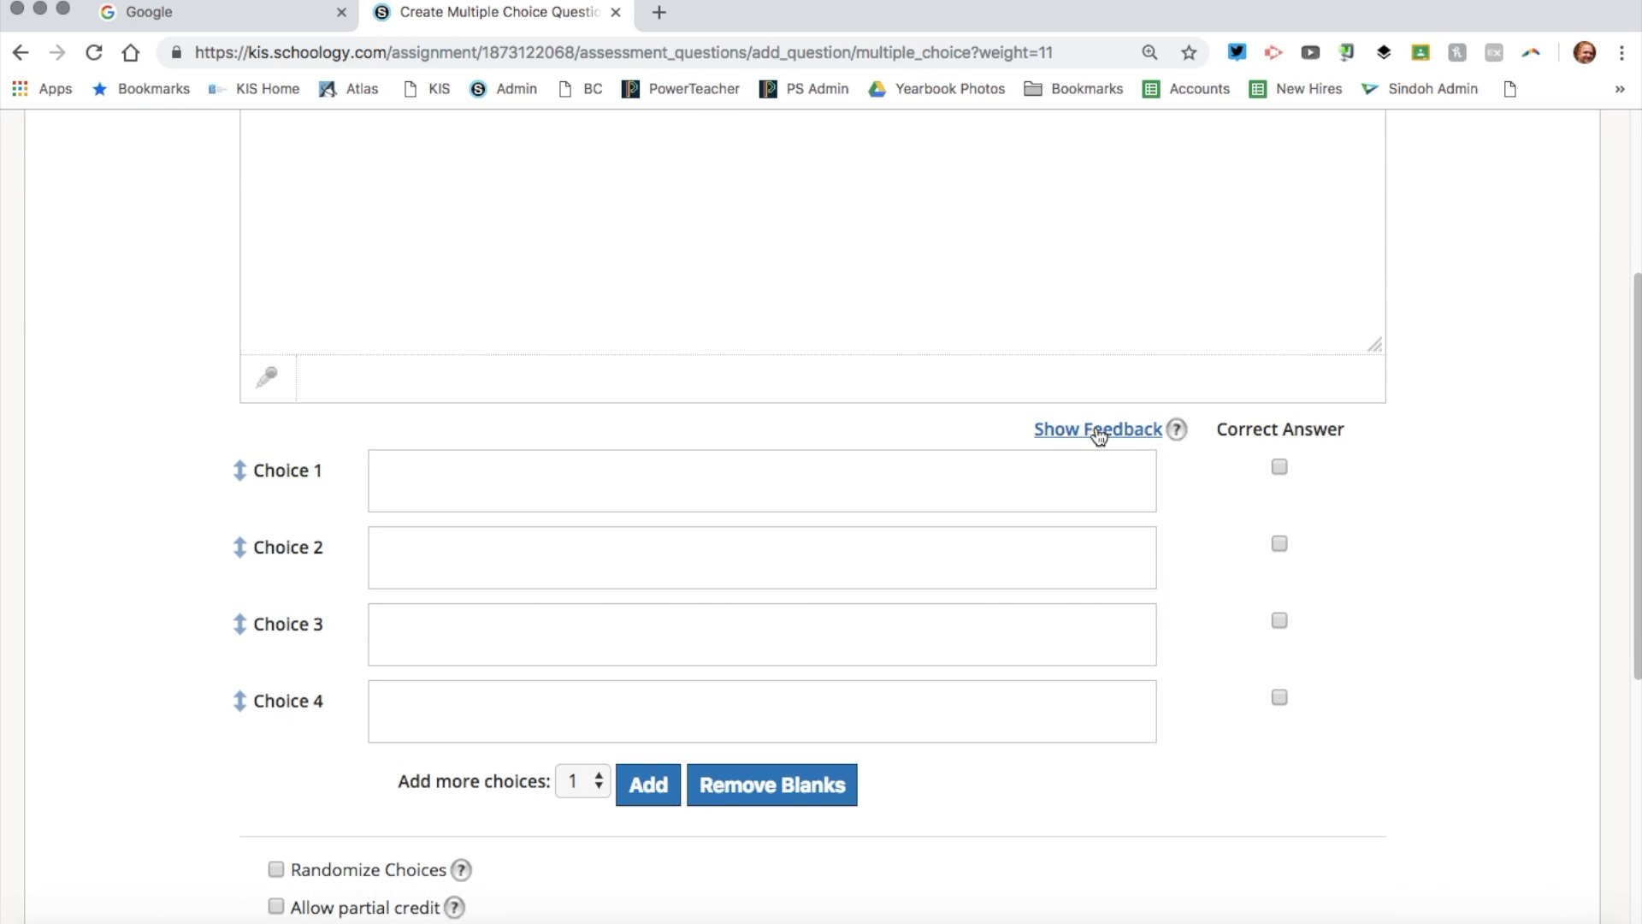
scroll(1488, 462, down, 3)
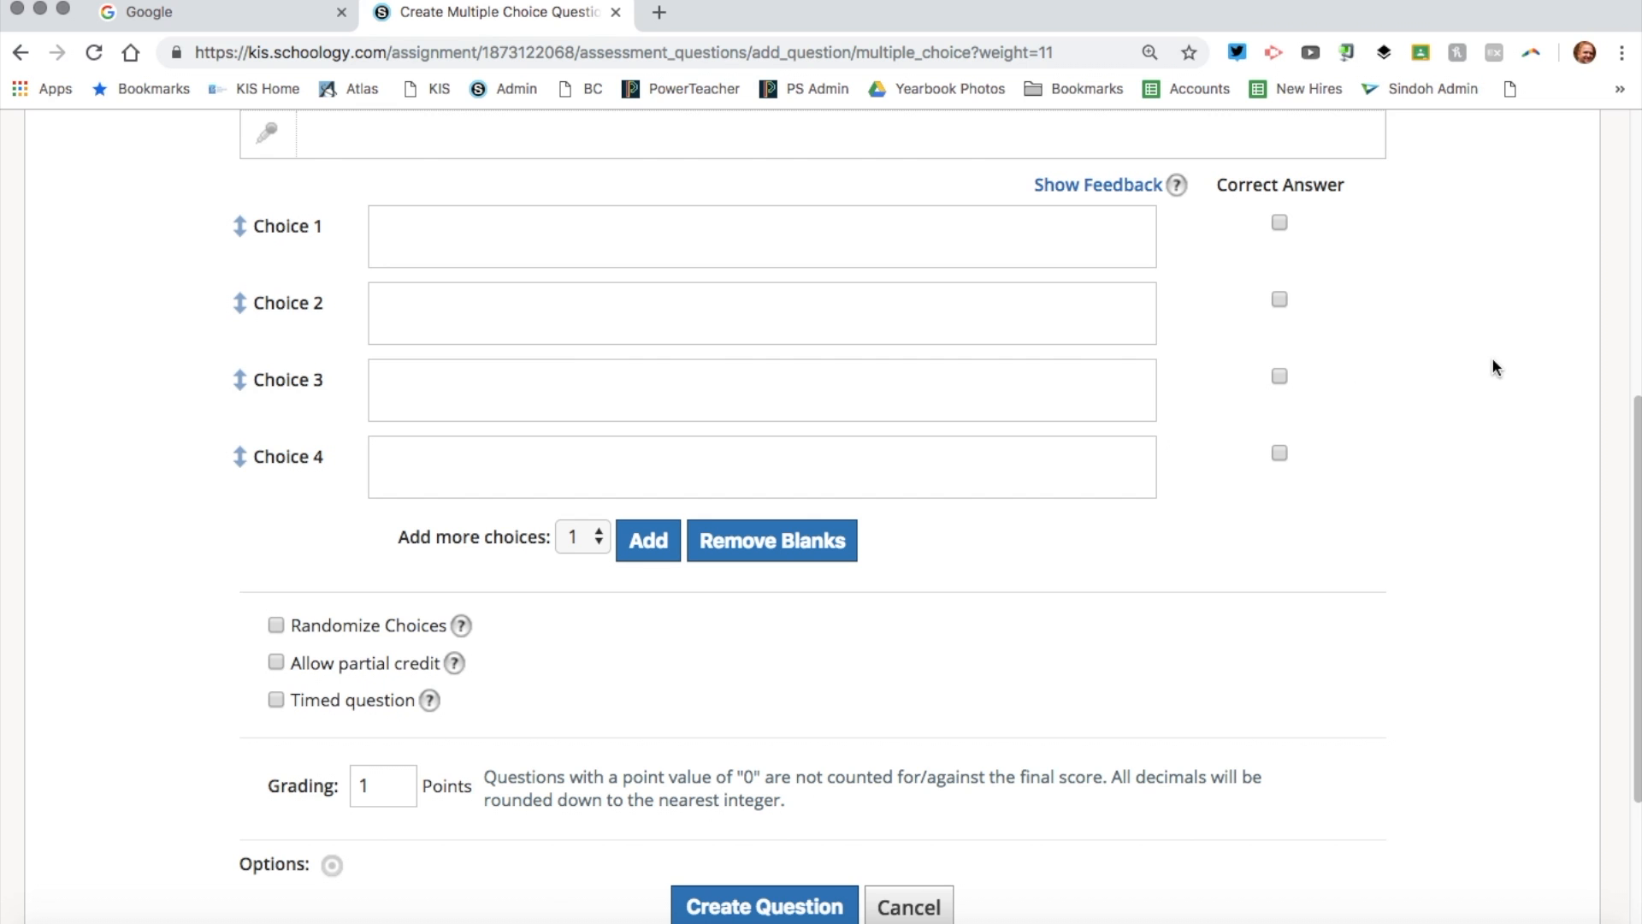
scroll(1492, 359, up, 7)
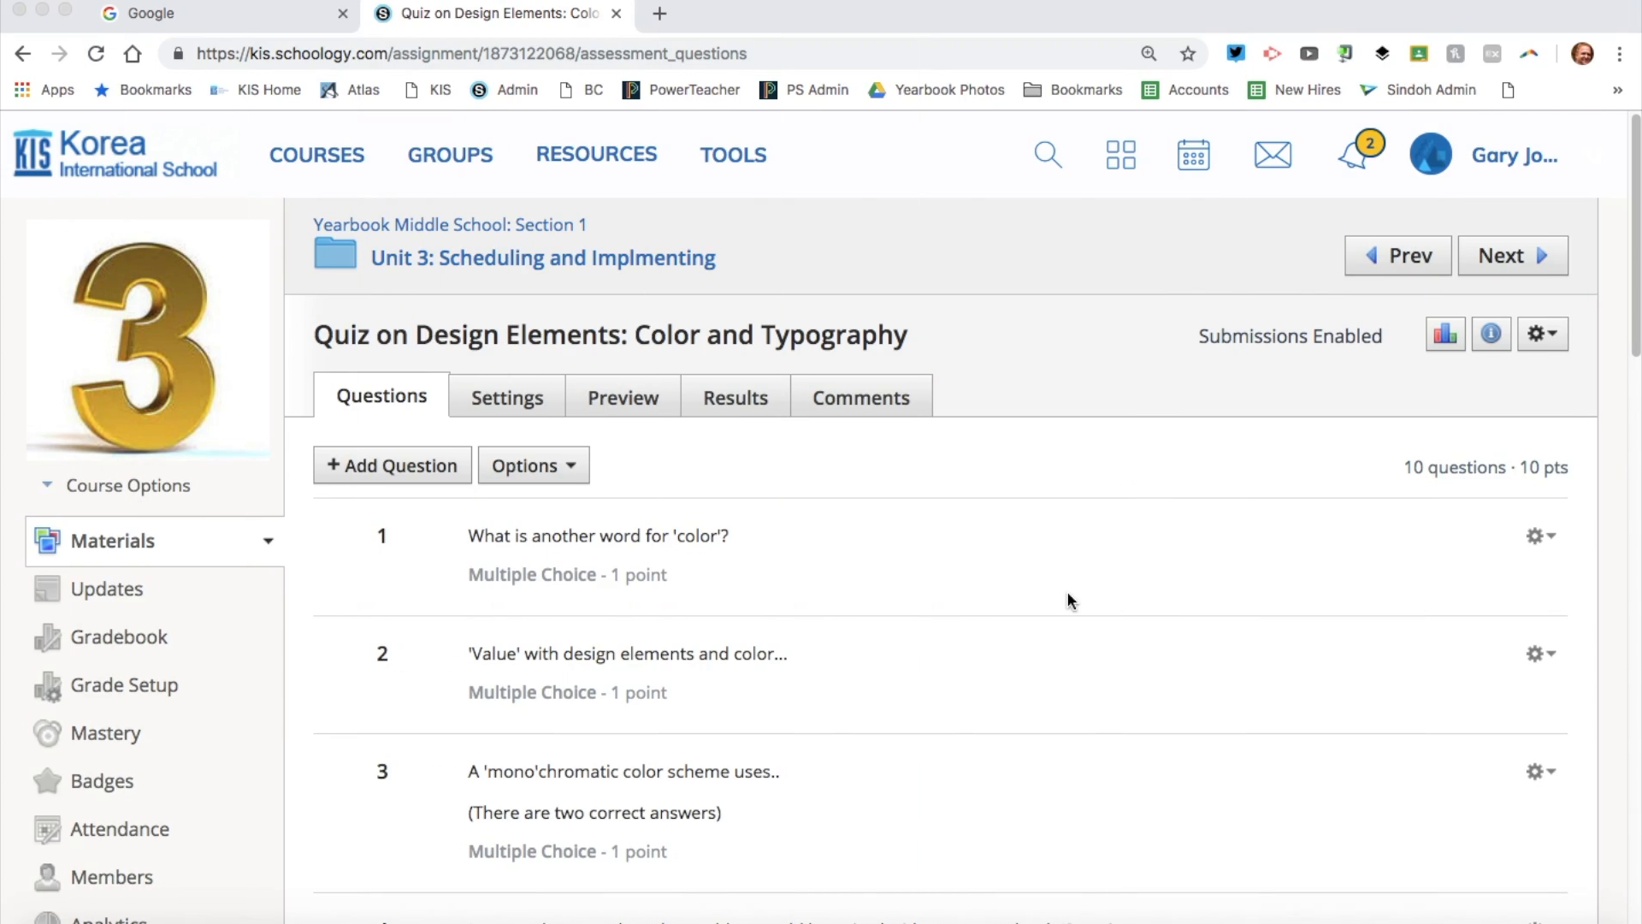
- Open the design elements quiz's settings and review the instructions, submissions, time limit and attempt options
scroll(1067, 592, down, 15)
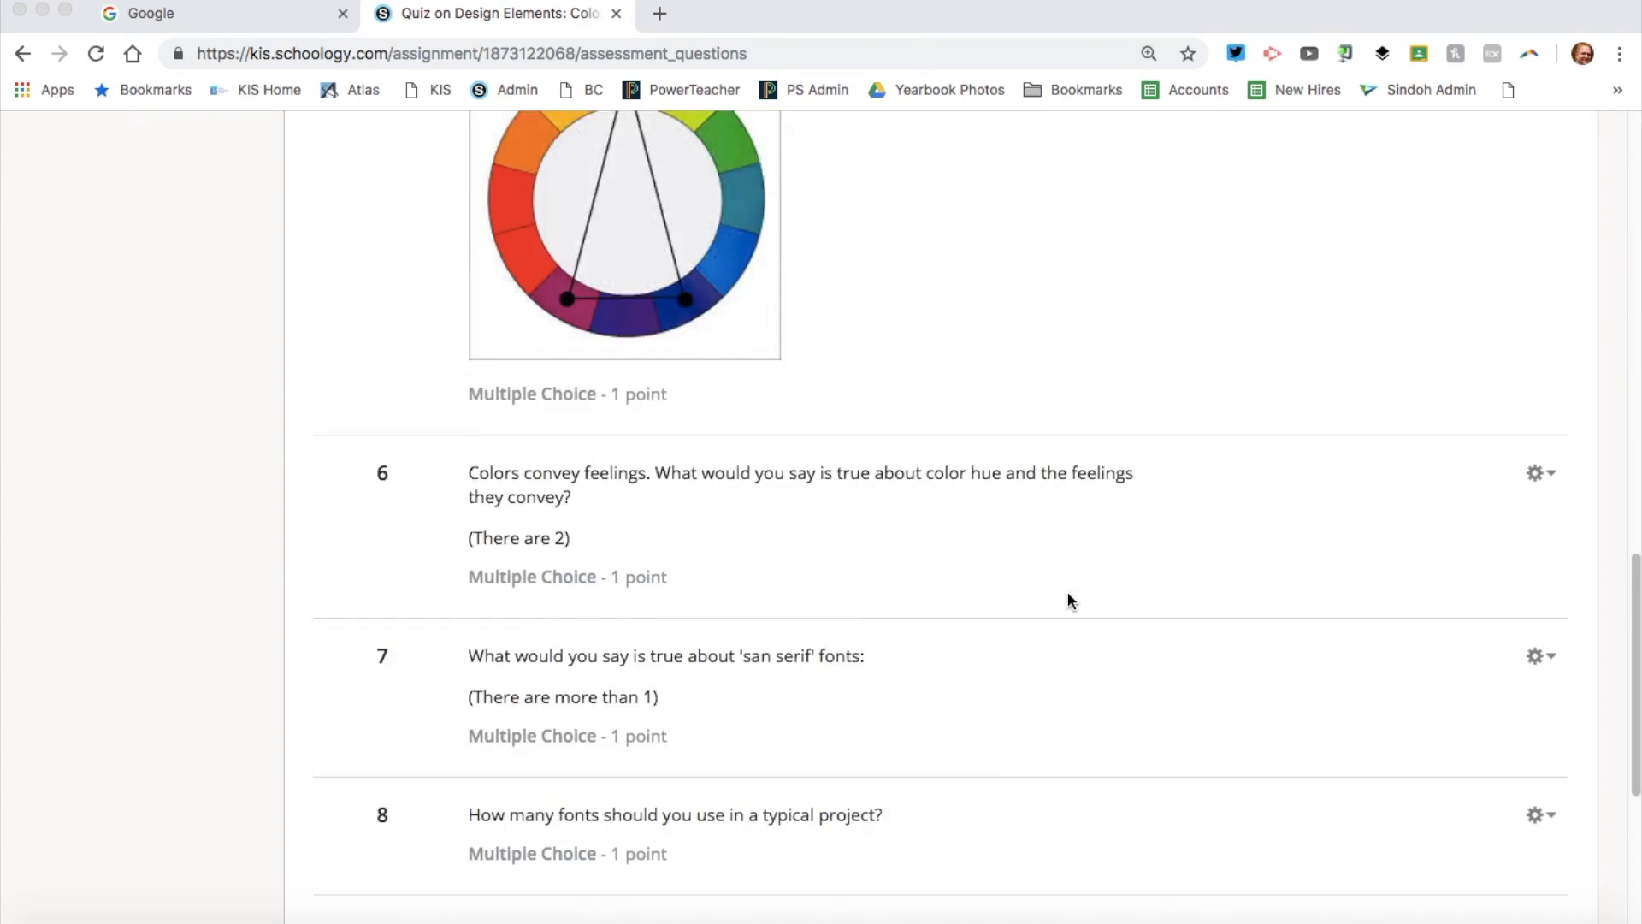
scroll(1067, 592, up, 20)
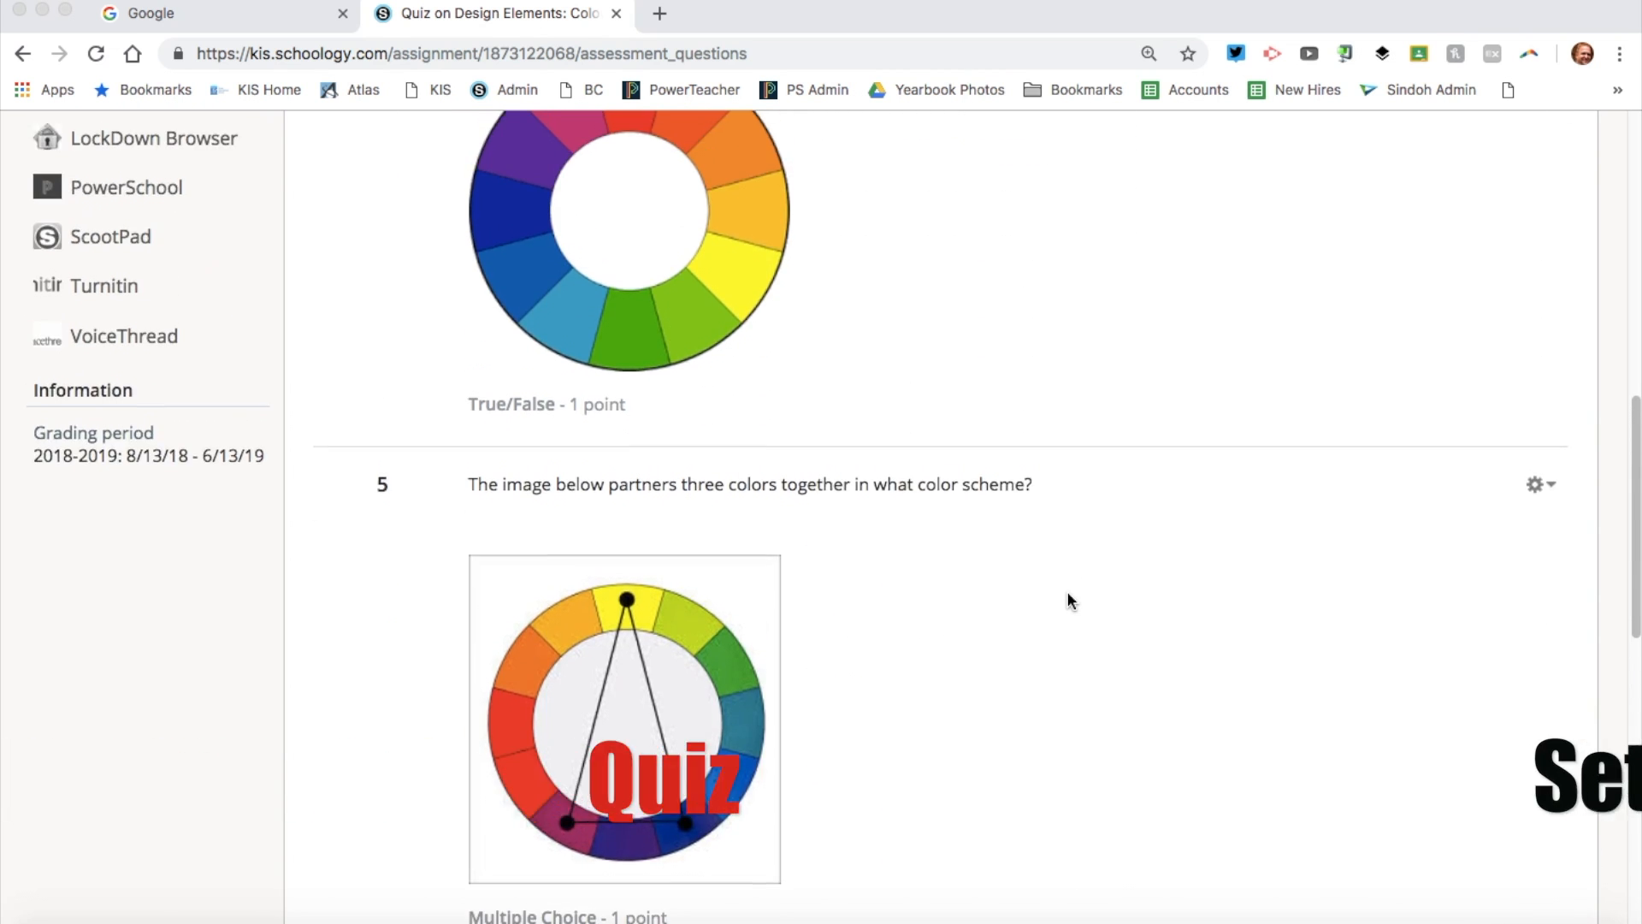
scroll(1068, 592, up, 1)
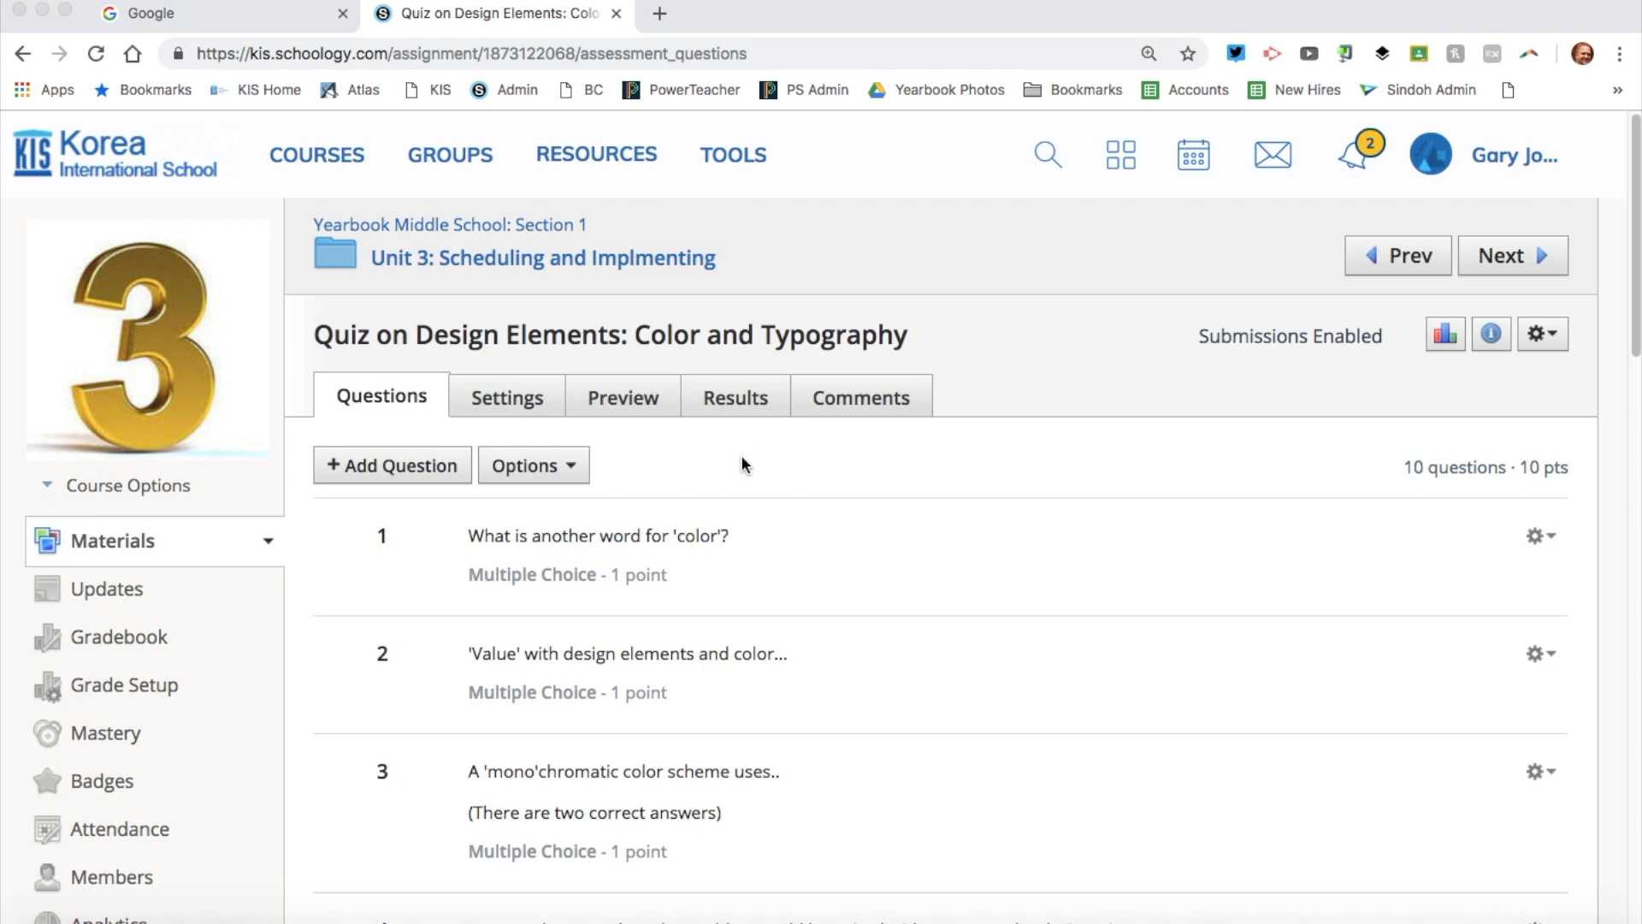
click(518, 399)
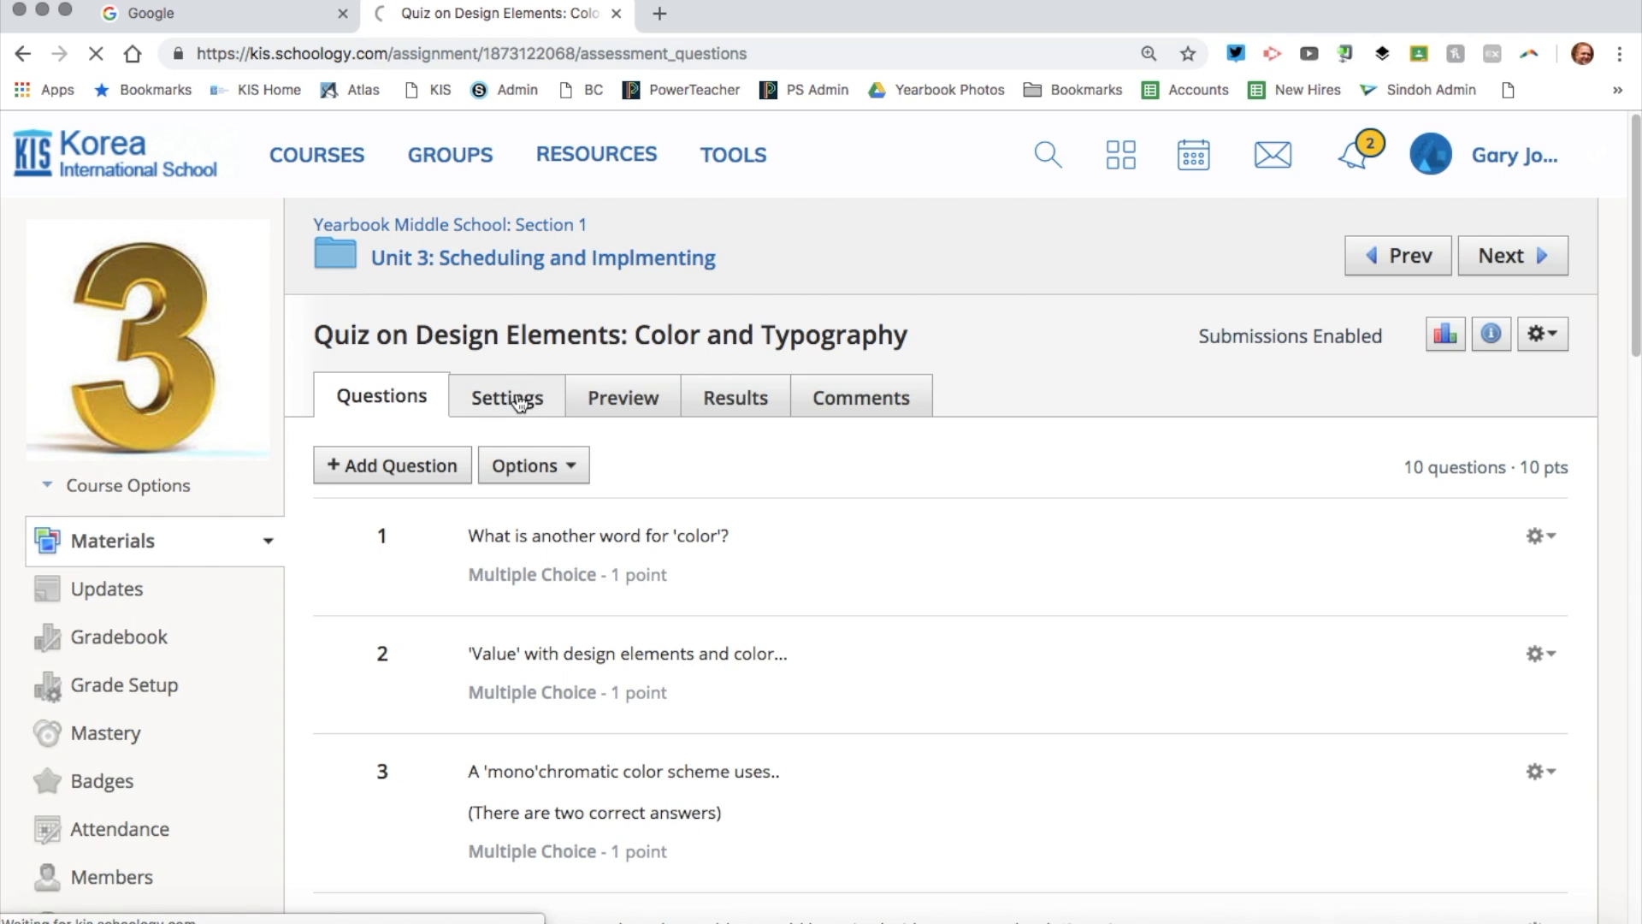
scroll(933, 484, down, 10)
scroll(932, 484, up, 7)
scroll(933, 482, up, 3)
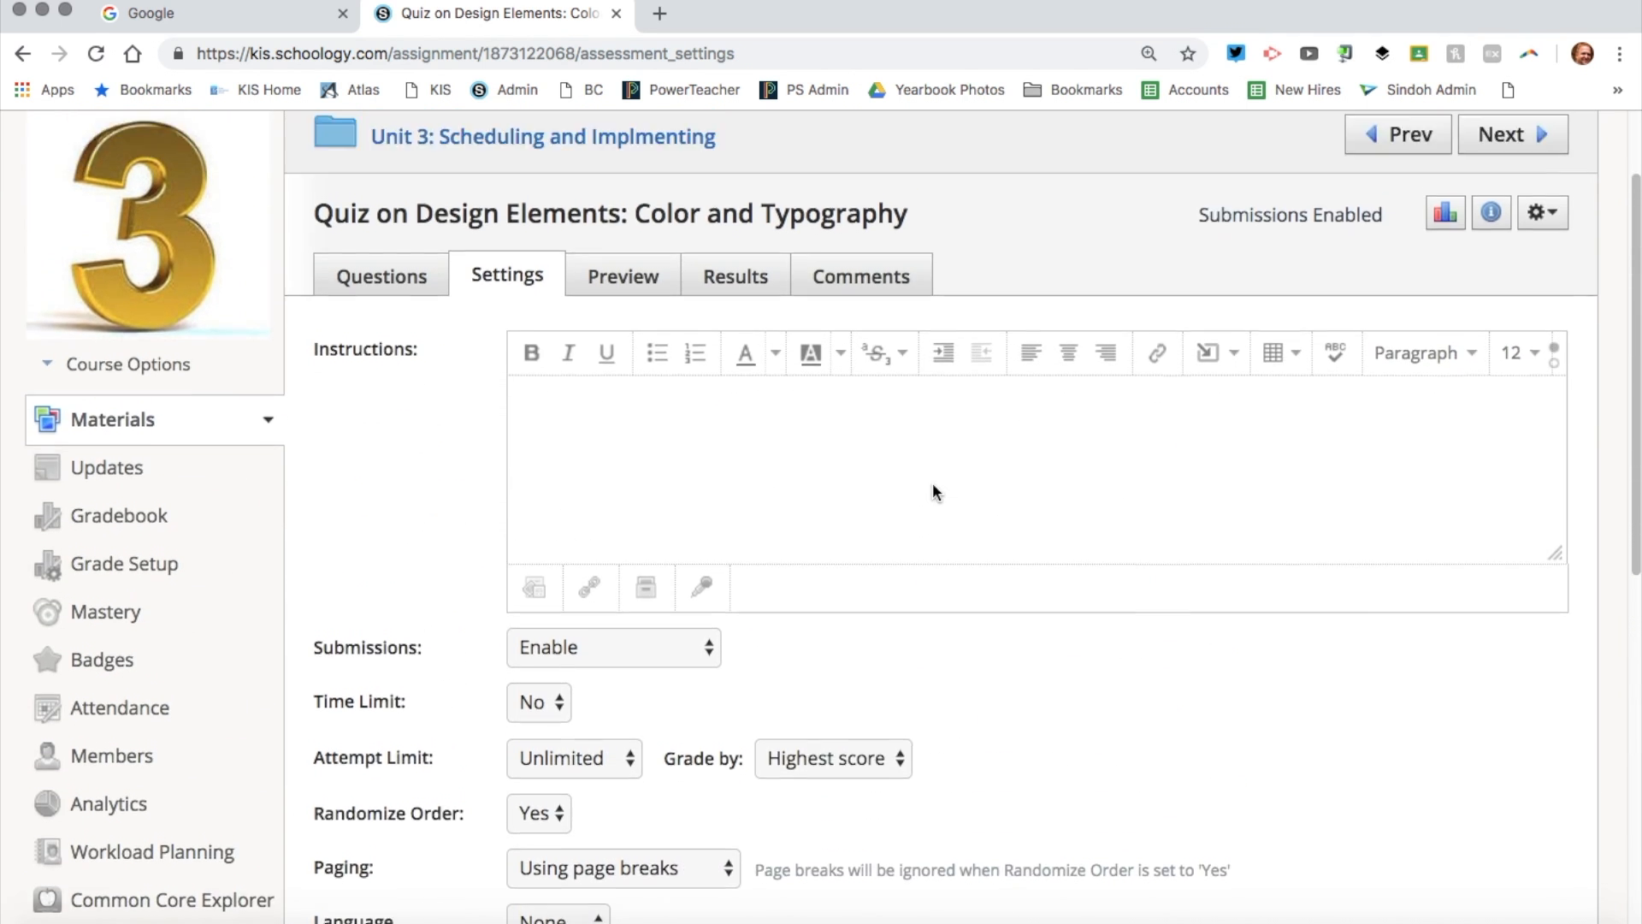
scroll(933, 484, down, 2)
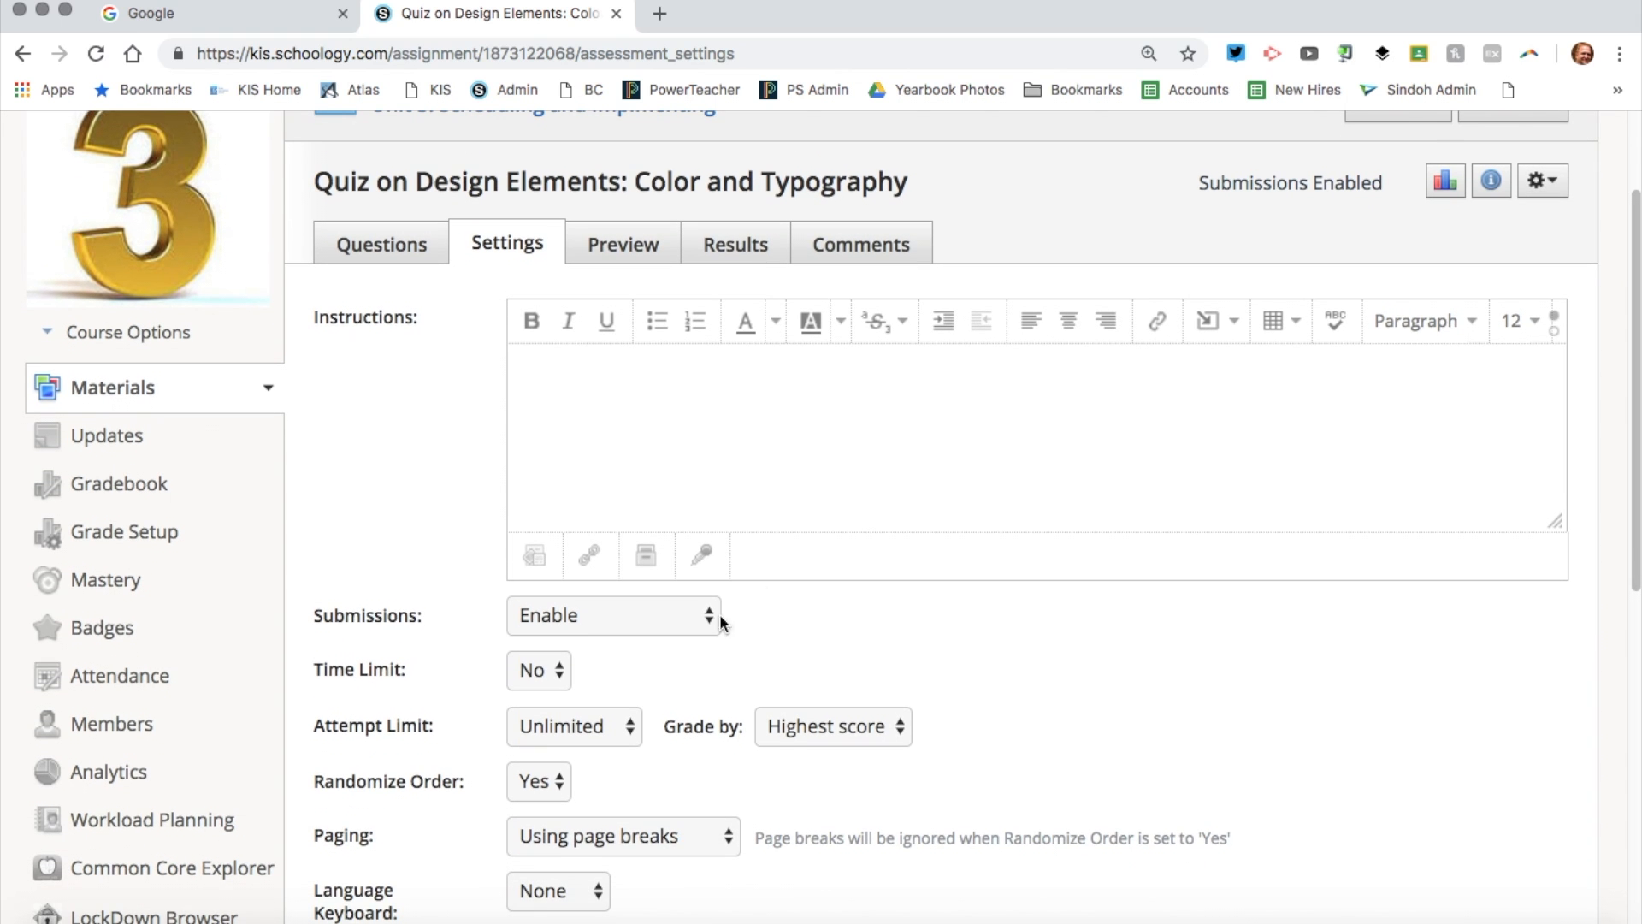
scroll(935, 515, down, 4)
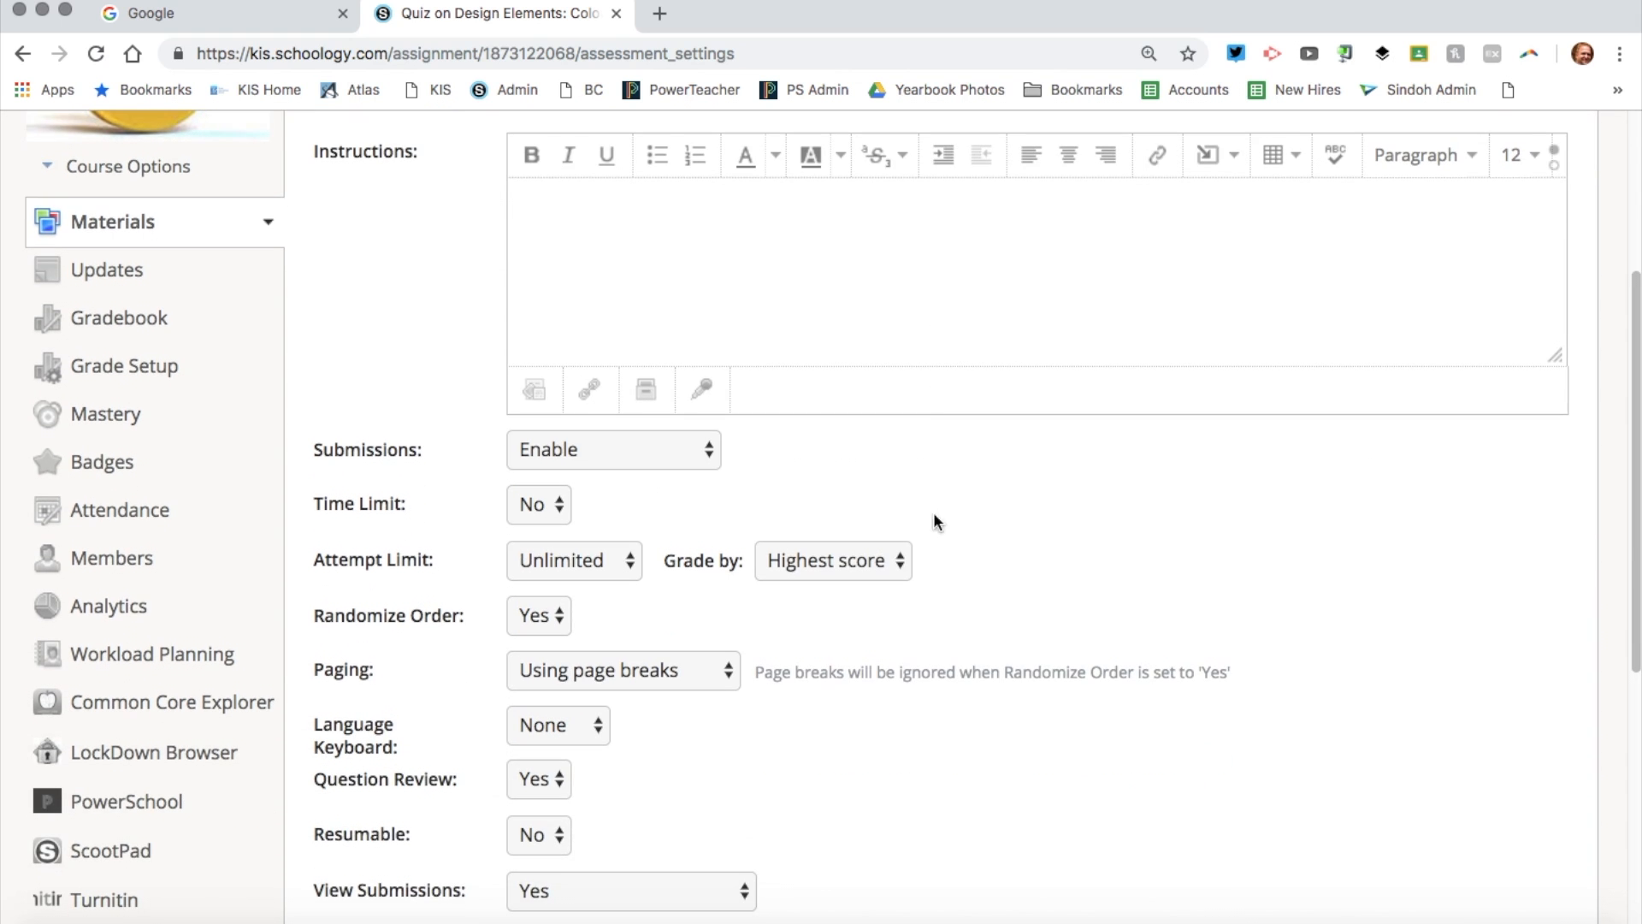
- Choose No for the quiz's time limit, with unlimited attempts graded by the highest score
click(562, 508)
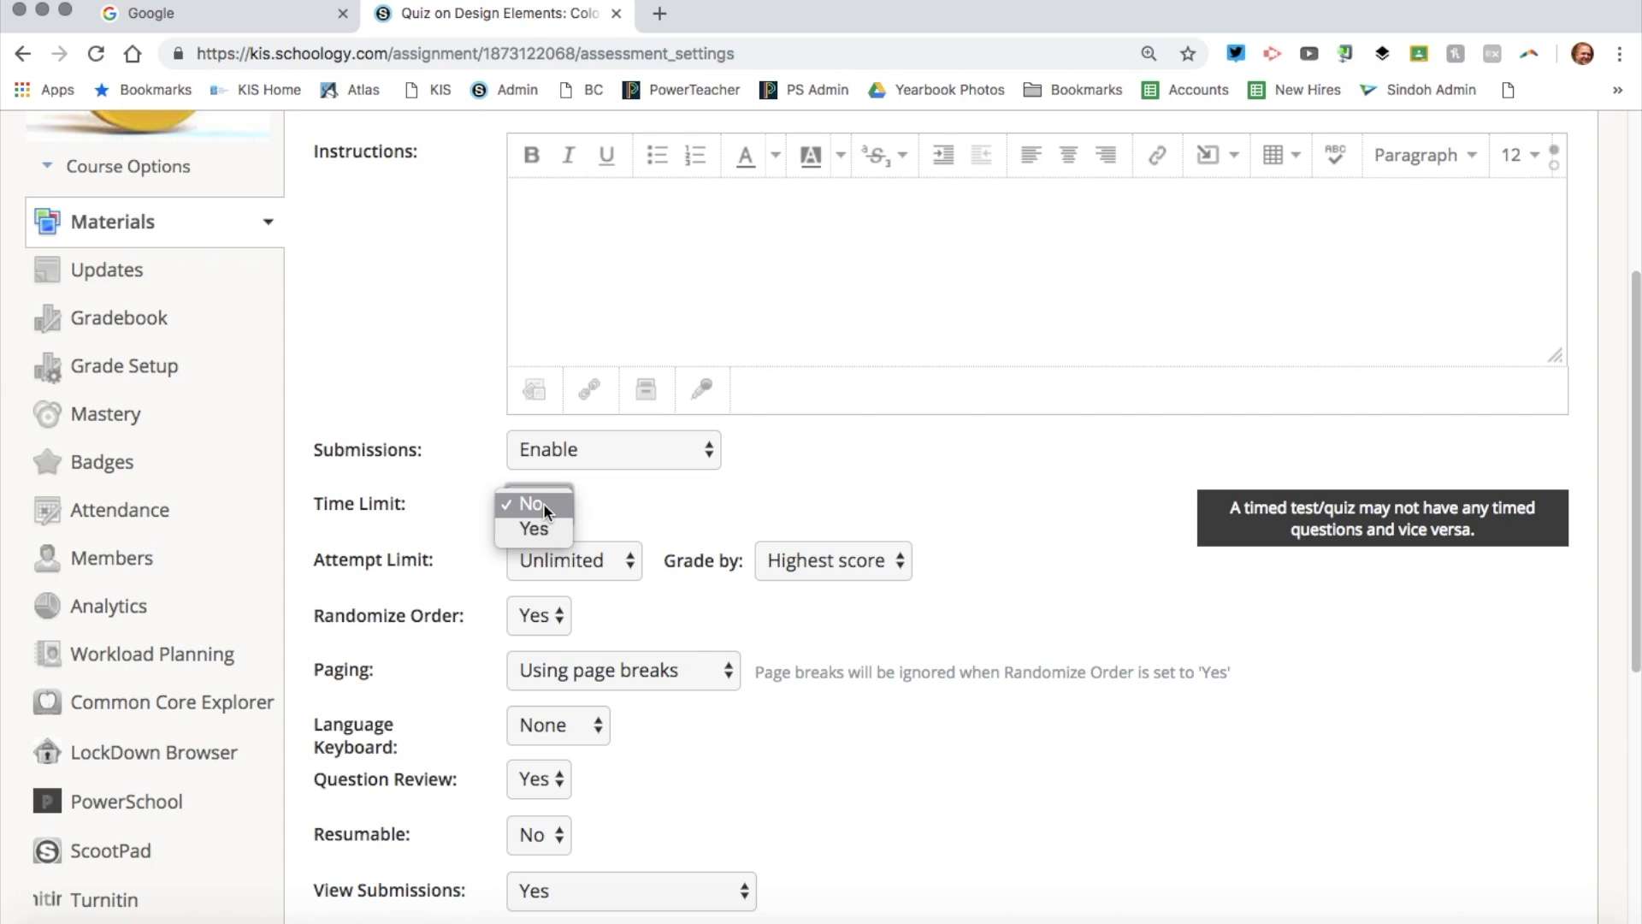
click(544, 505)
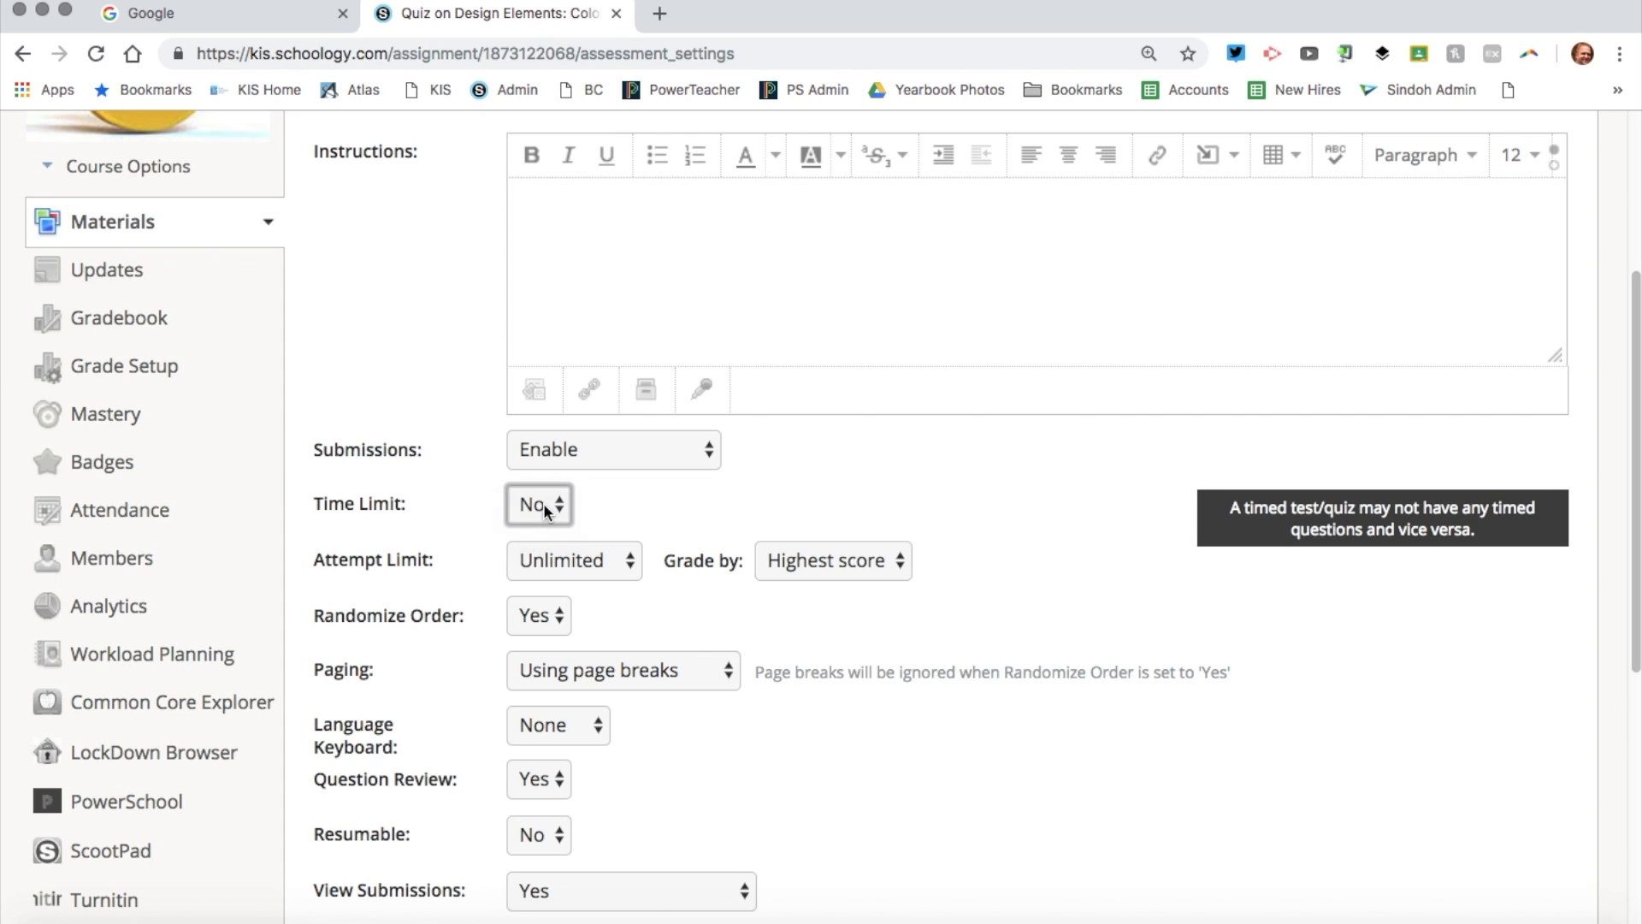
click(584, 567)
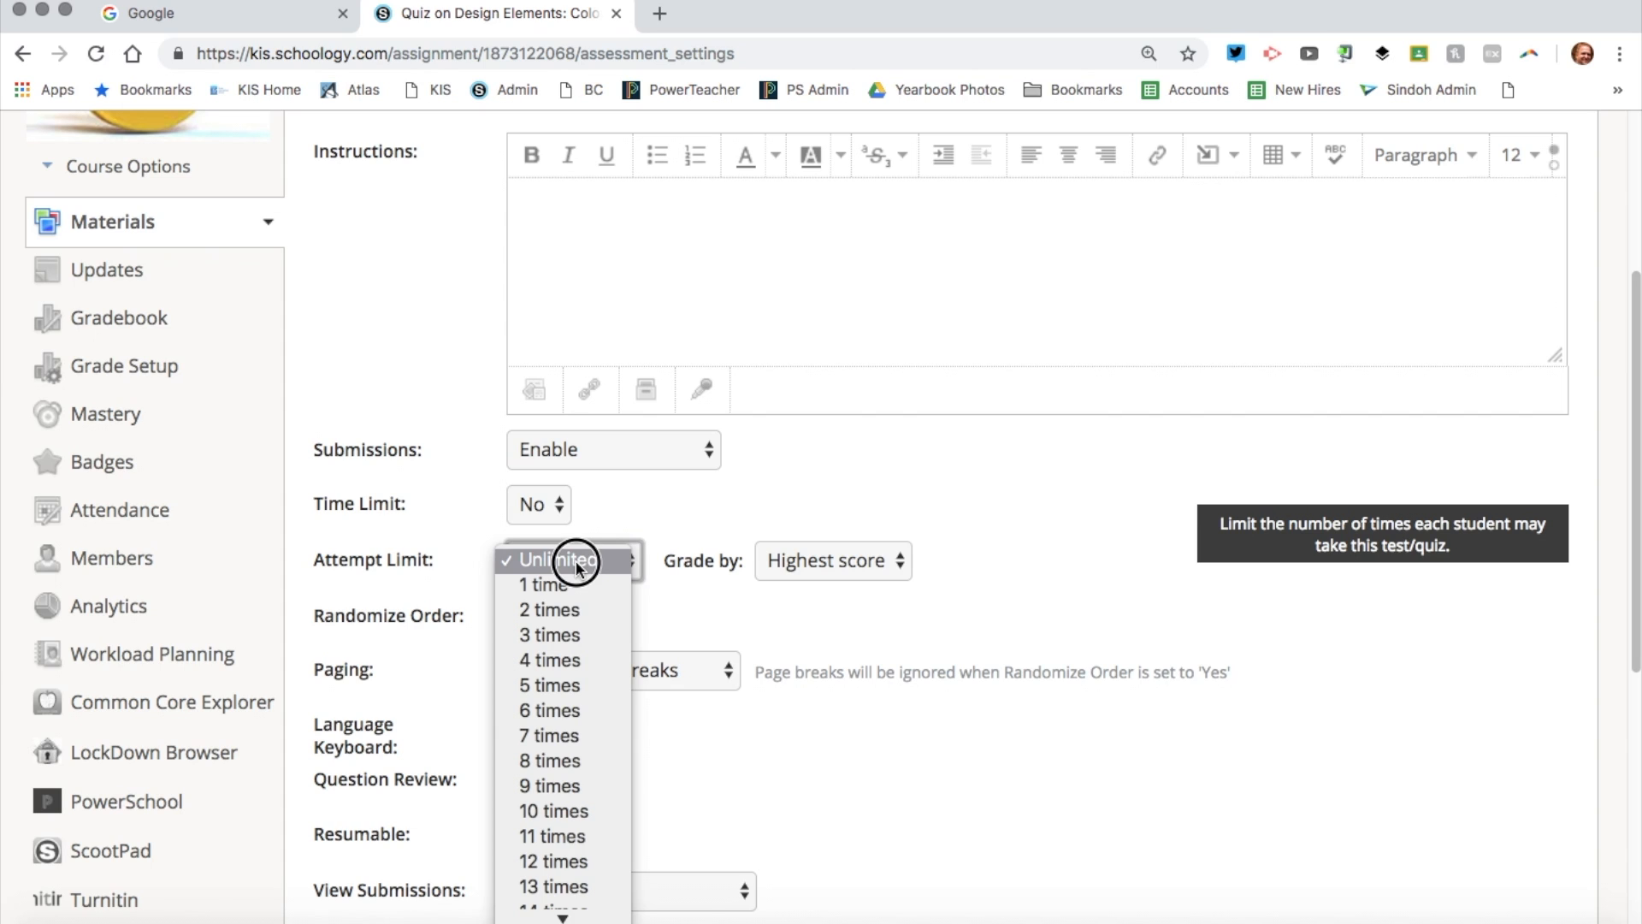
click(577, 565)
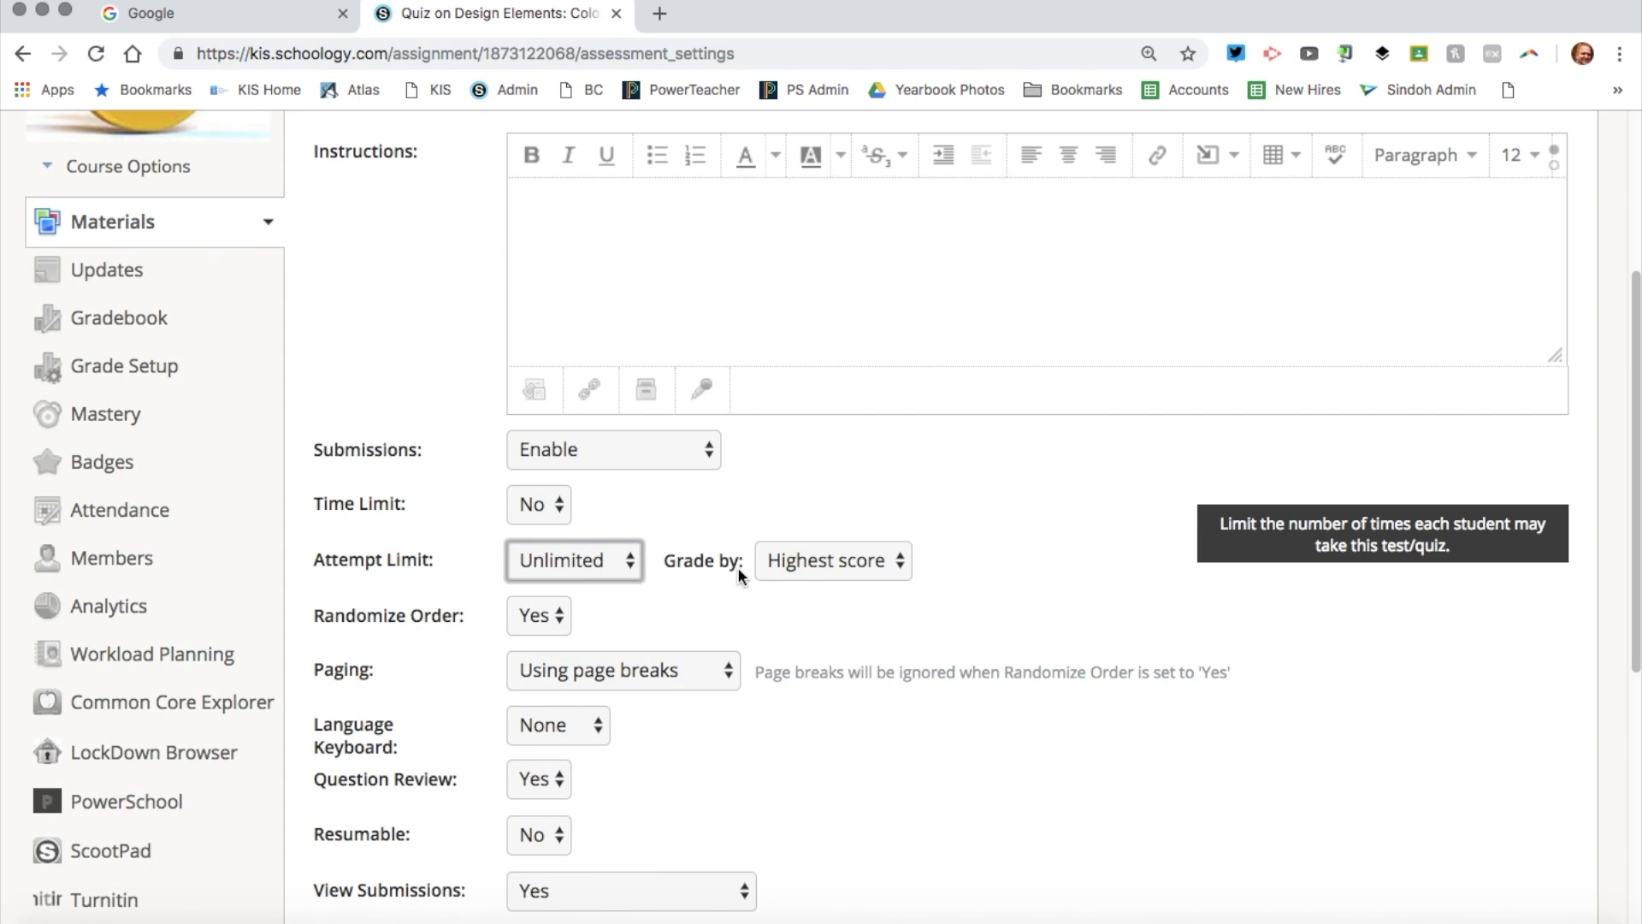
click(794, 567)
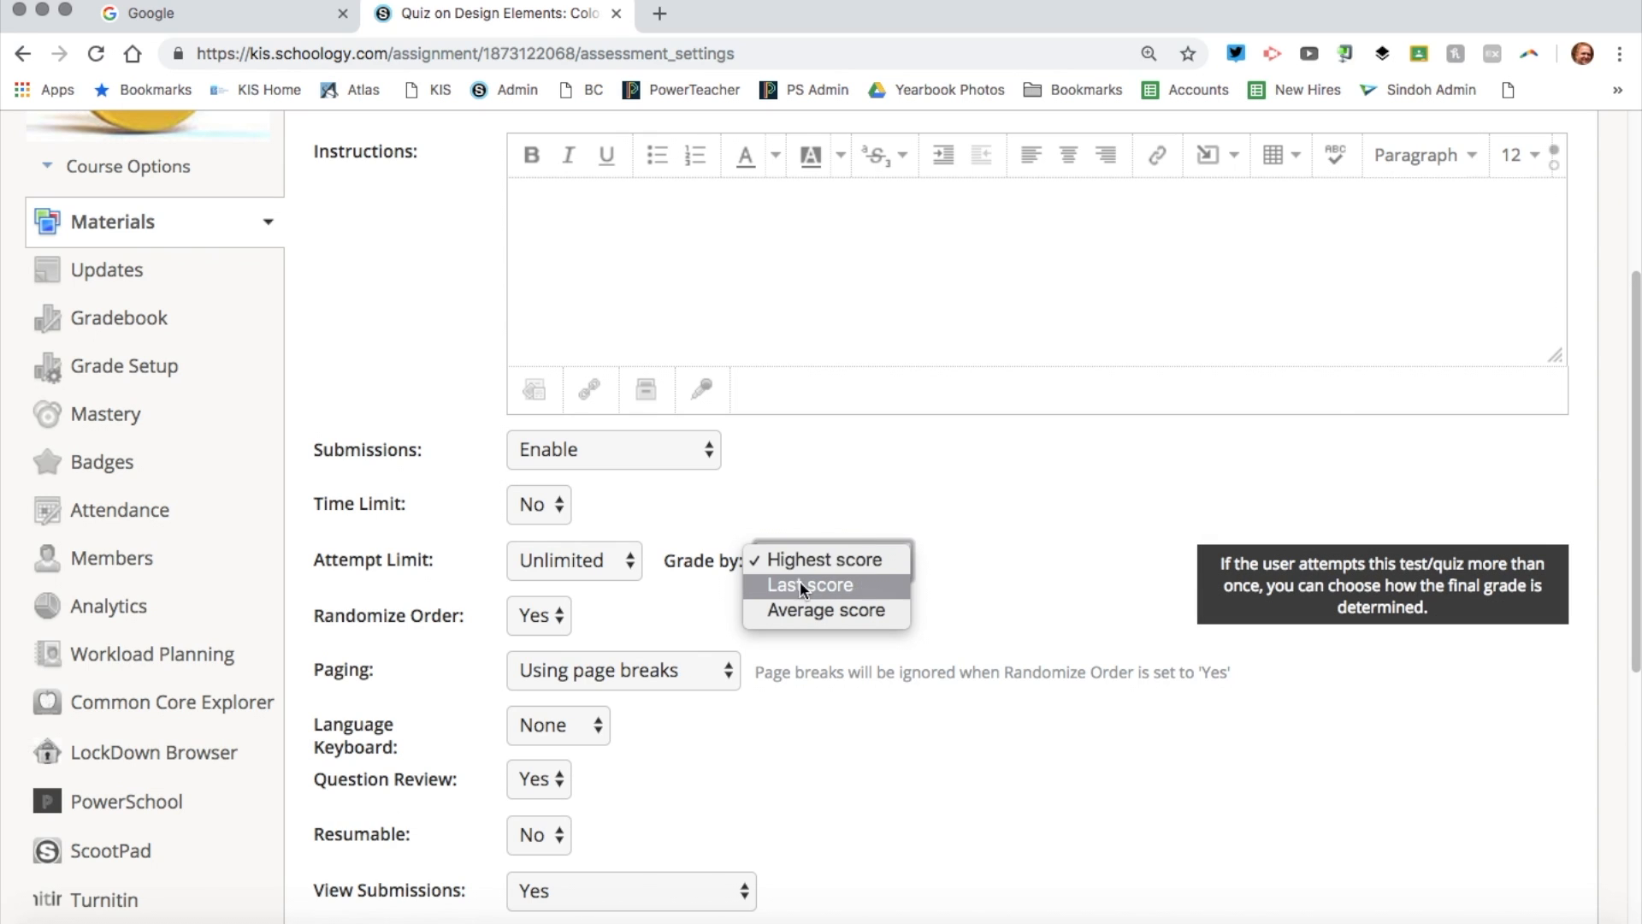
click(807, 558)
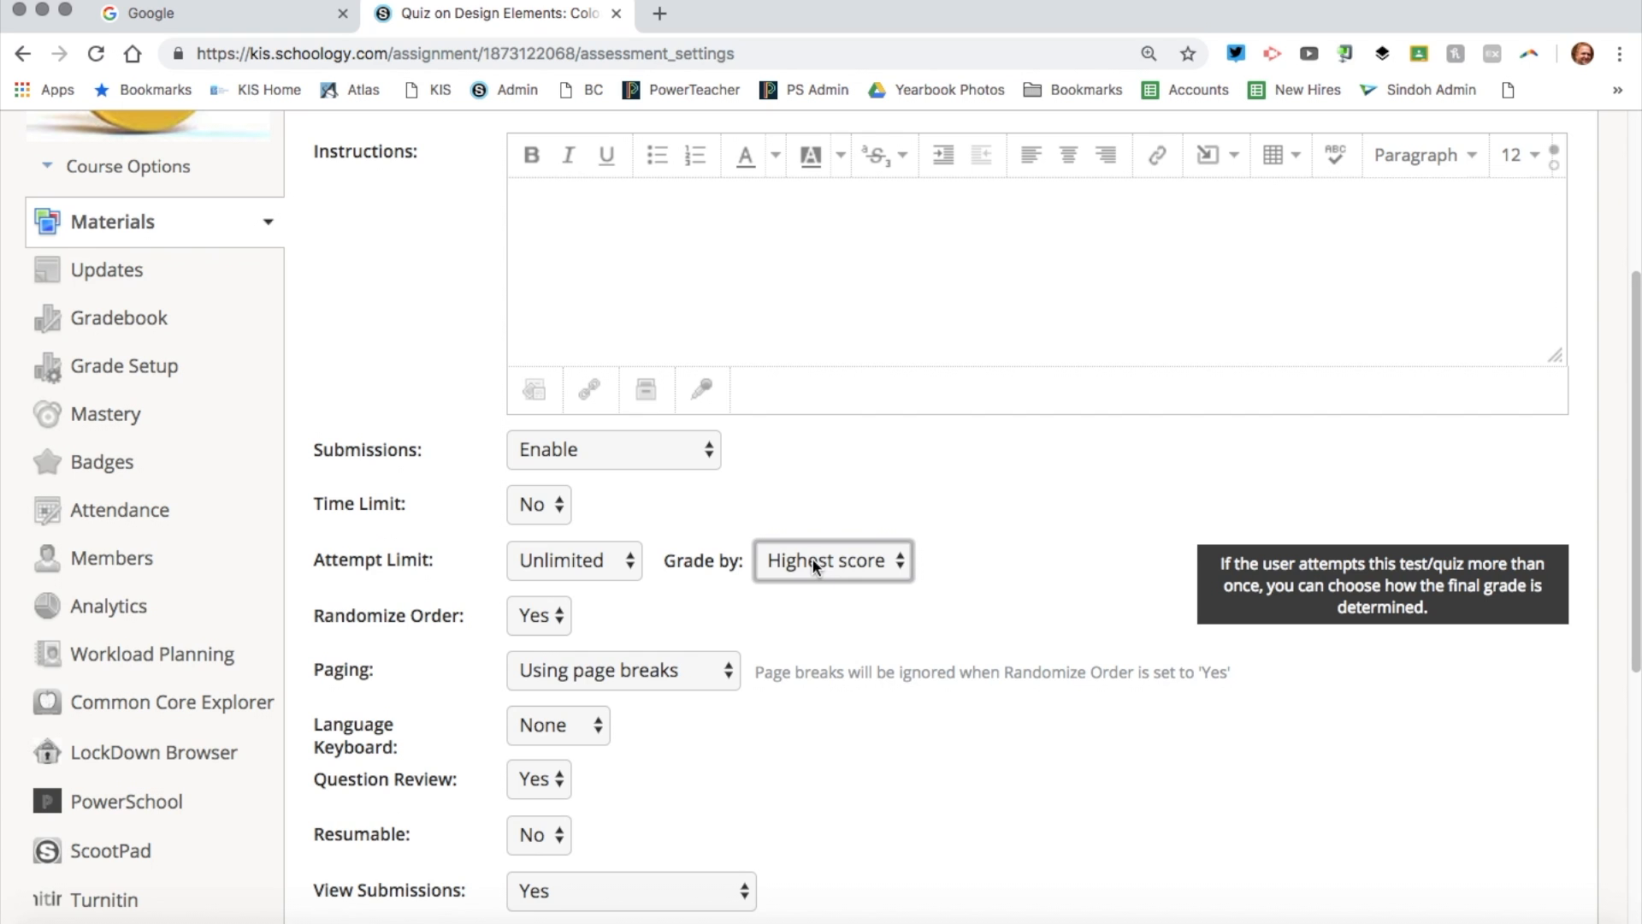
- Switch the quiz's Randomize Order setting to No and back to Yes
scroll(1023, 595, down, 3)
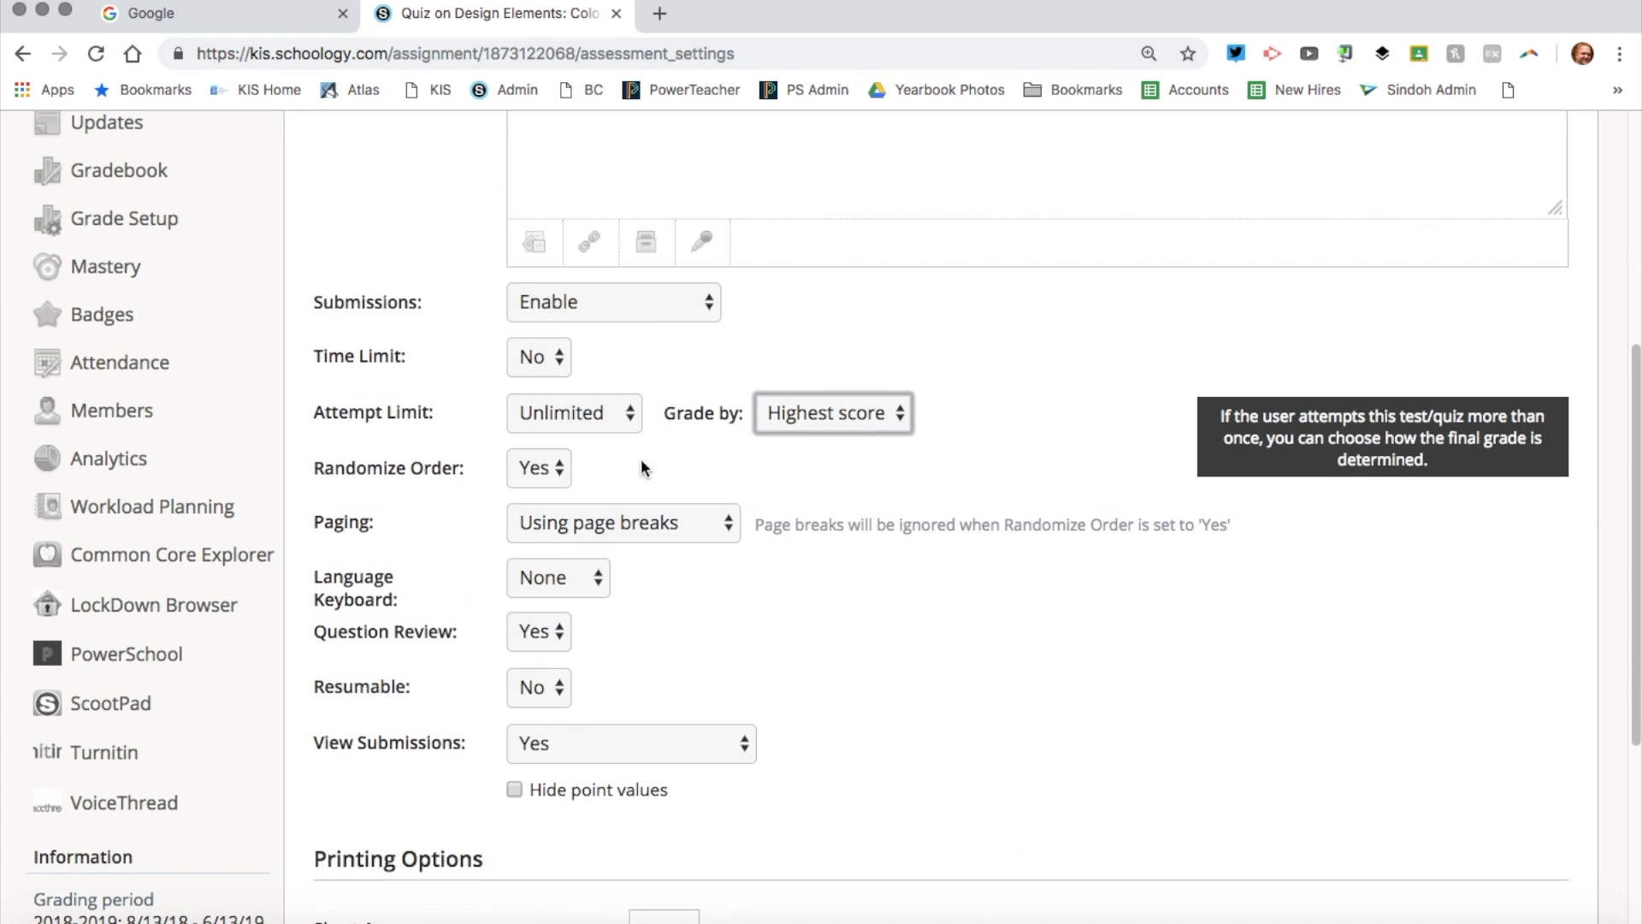
click(545, 468)
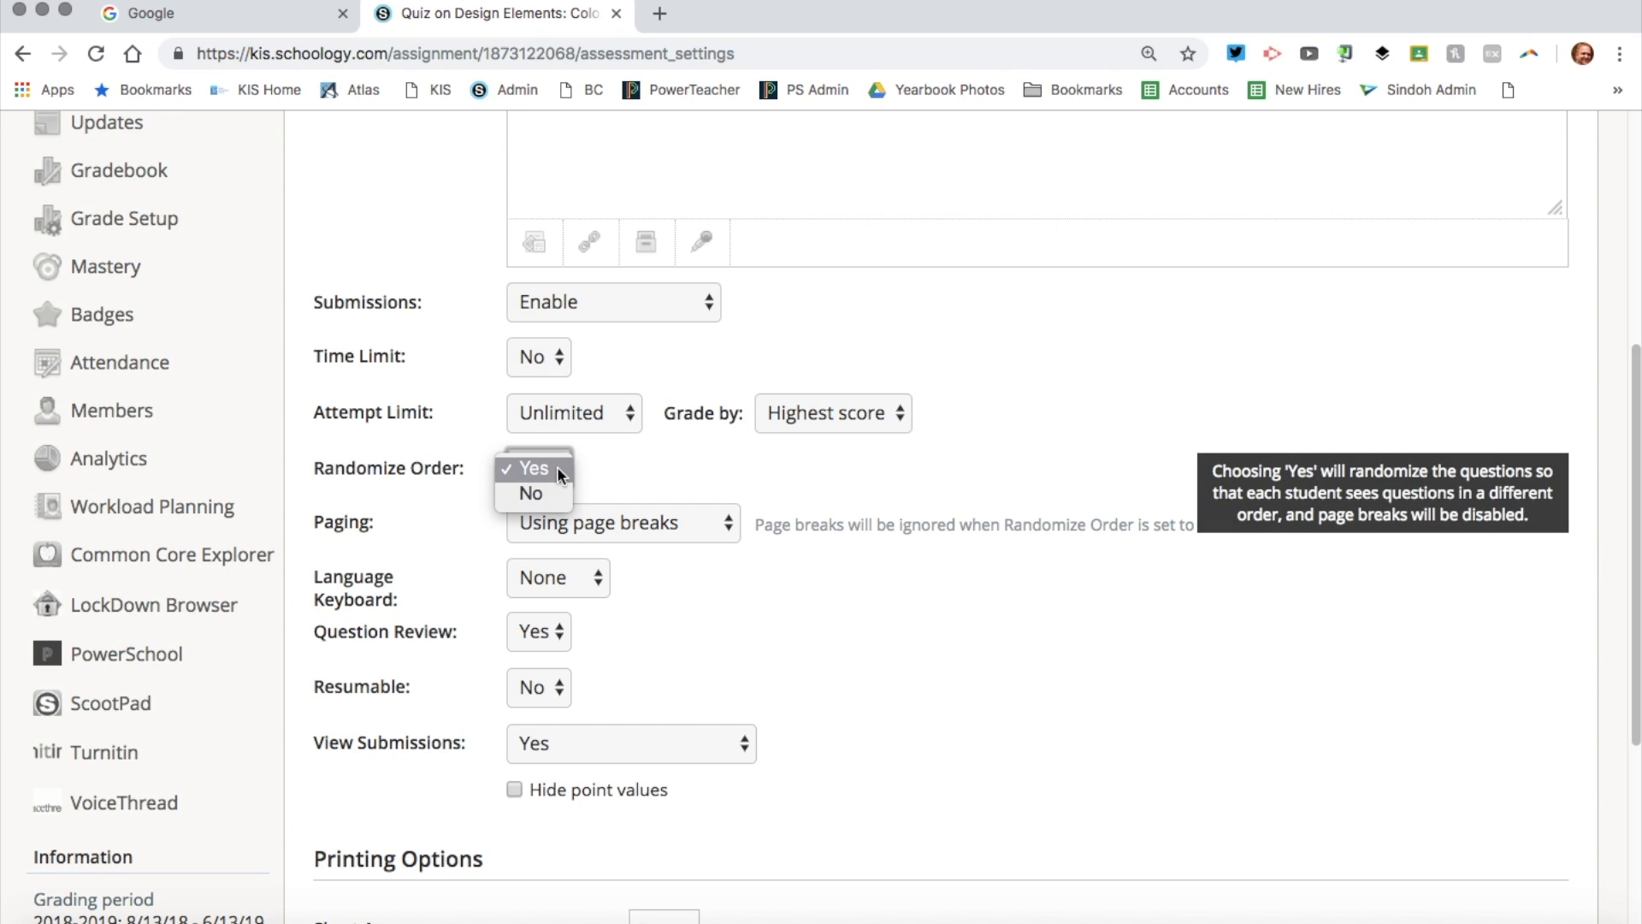
click(540, 499)
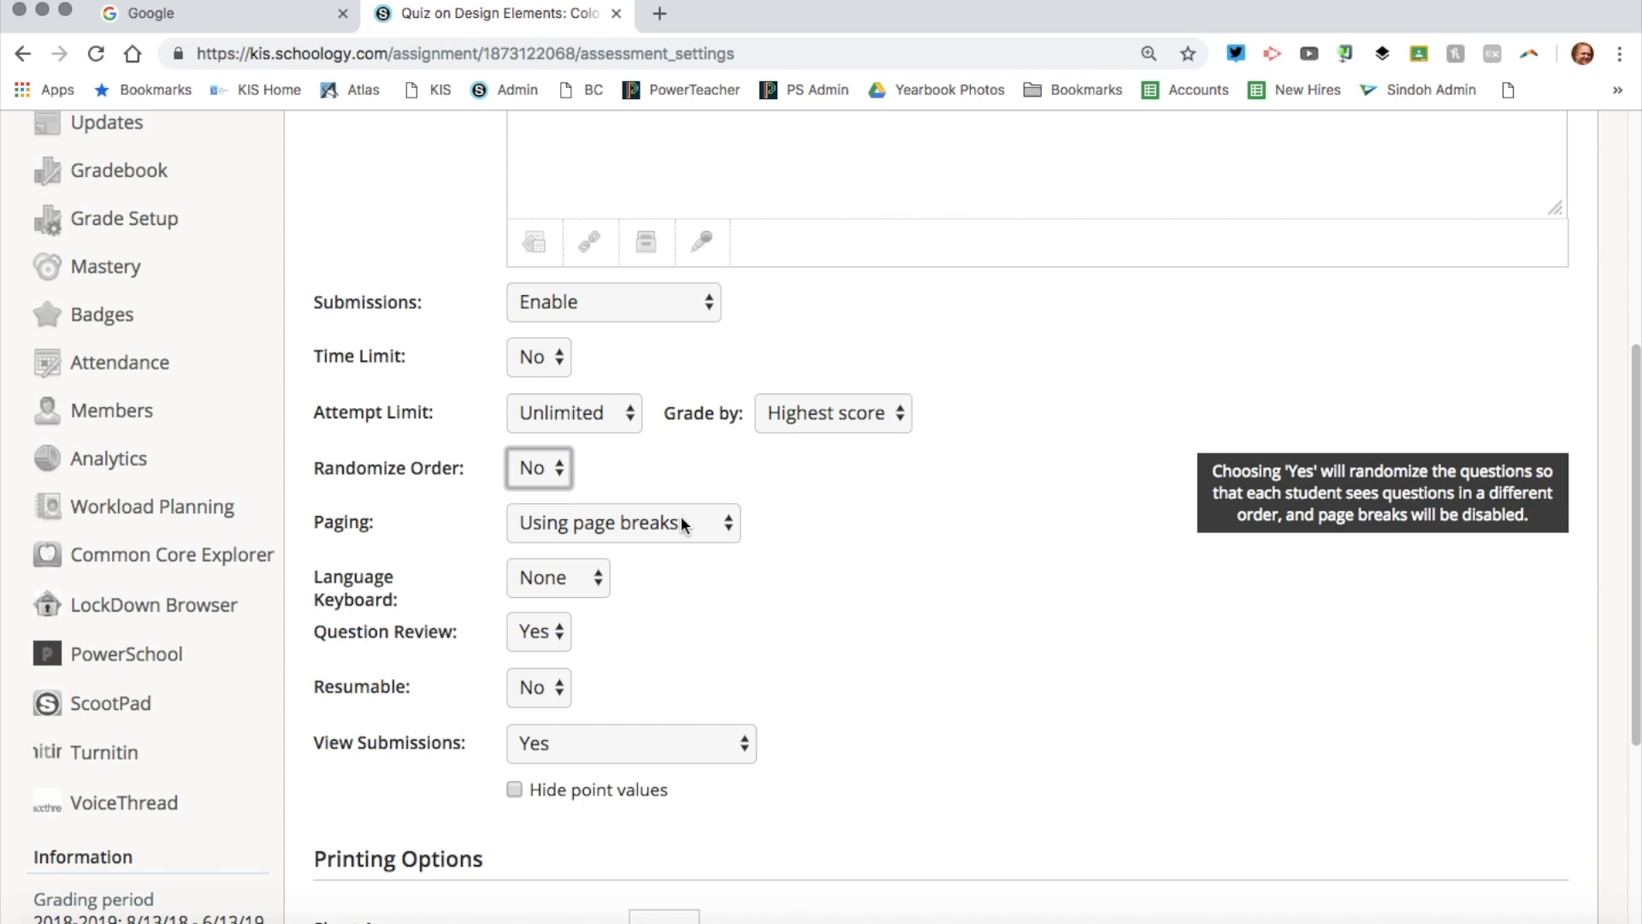
click(563, 470)
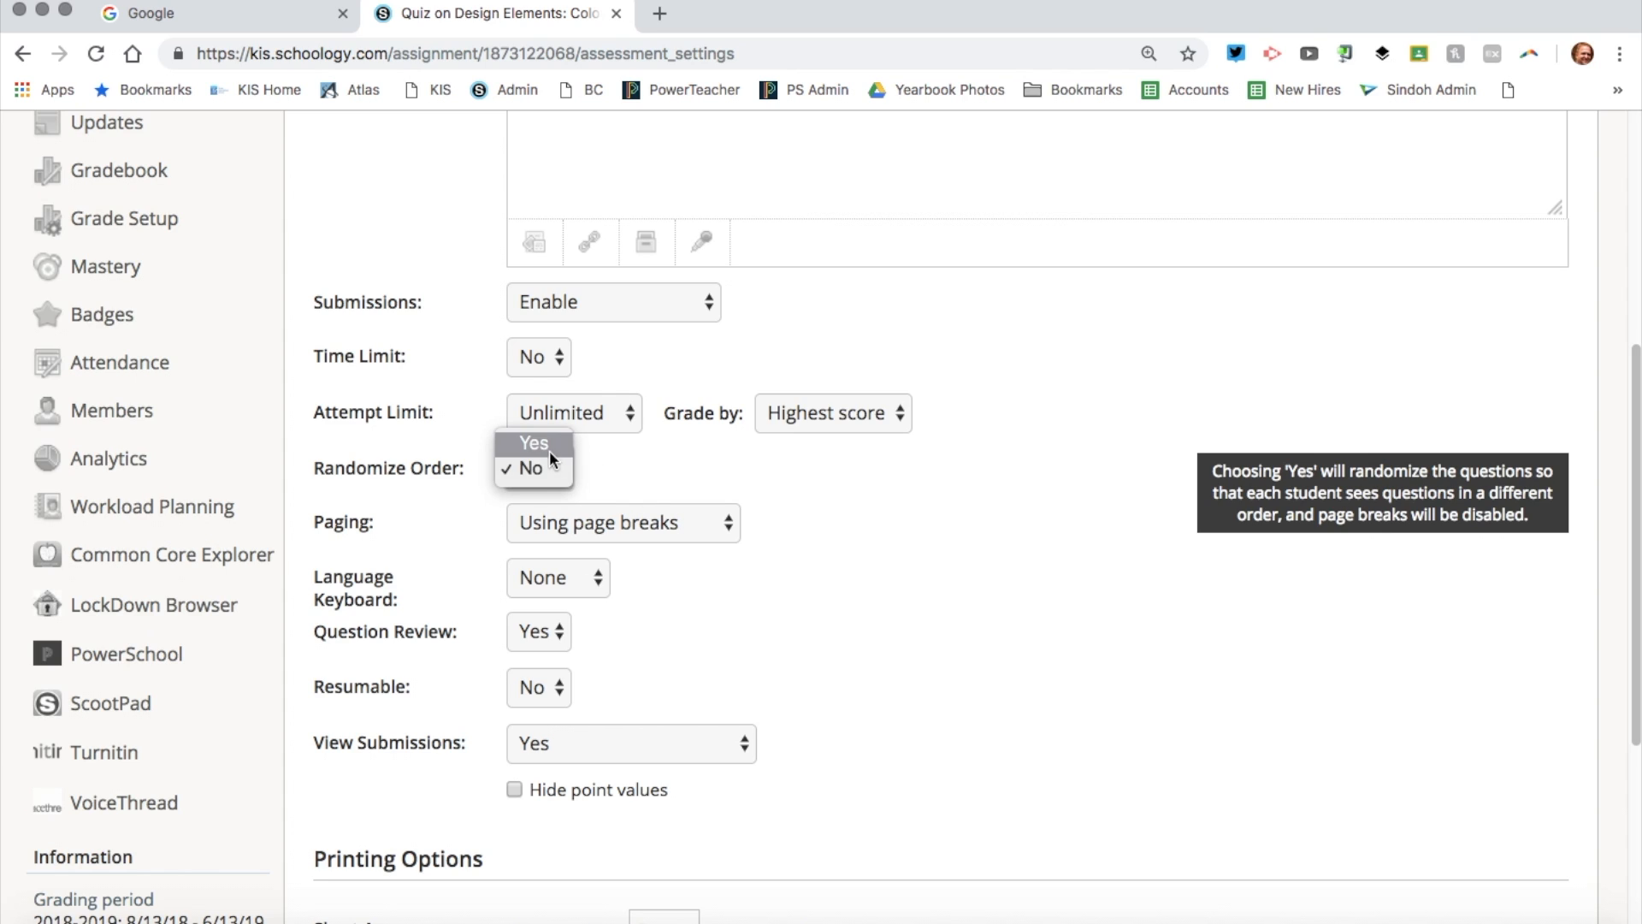
click(533, 443)
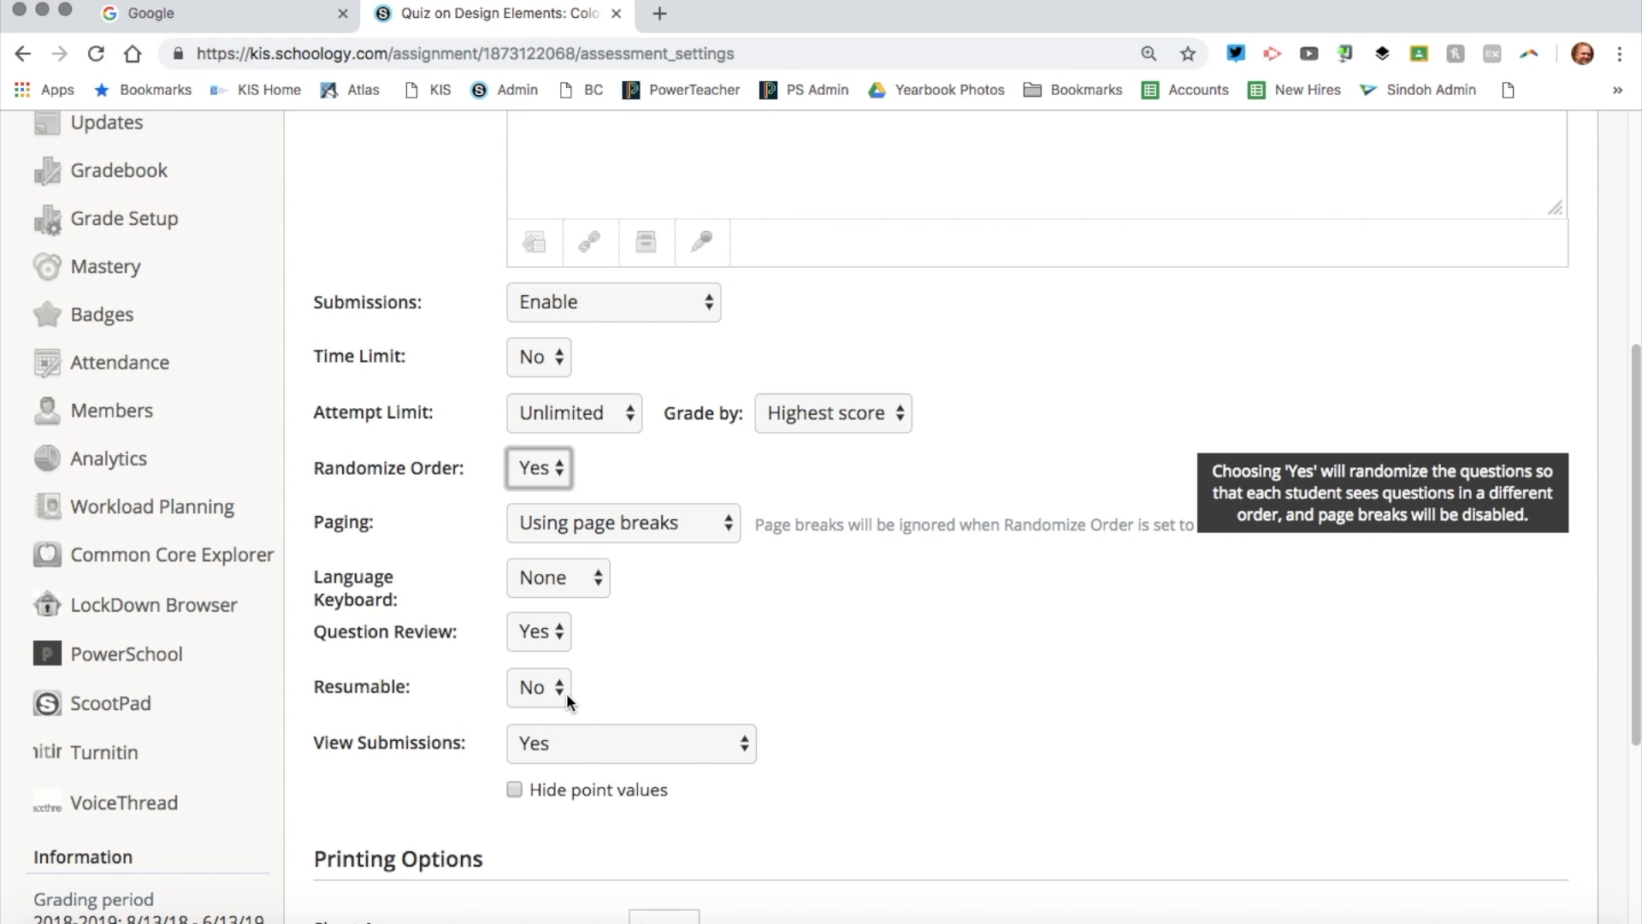
- Examine the quiz's View Submissions choices for letting students see their results
scroll(885, 675, down, 2)
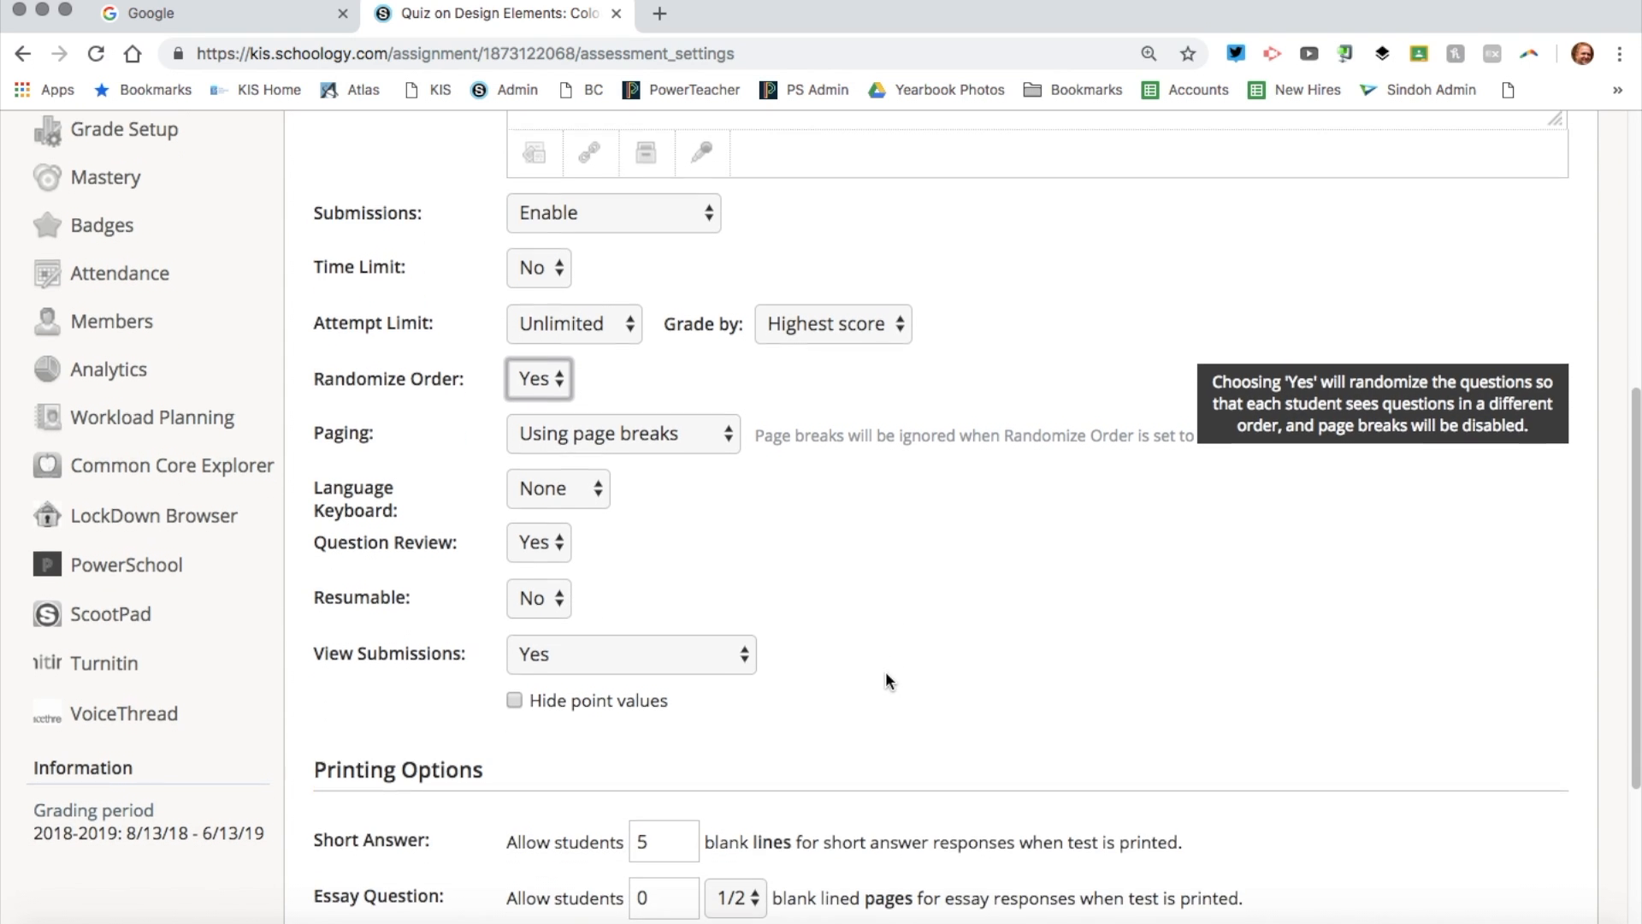
click(724, 654)
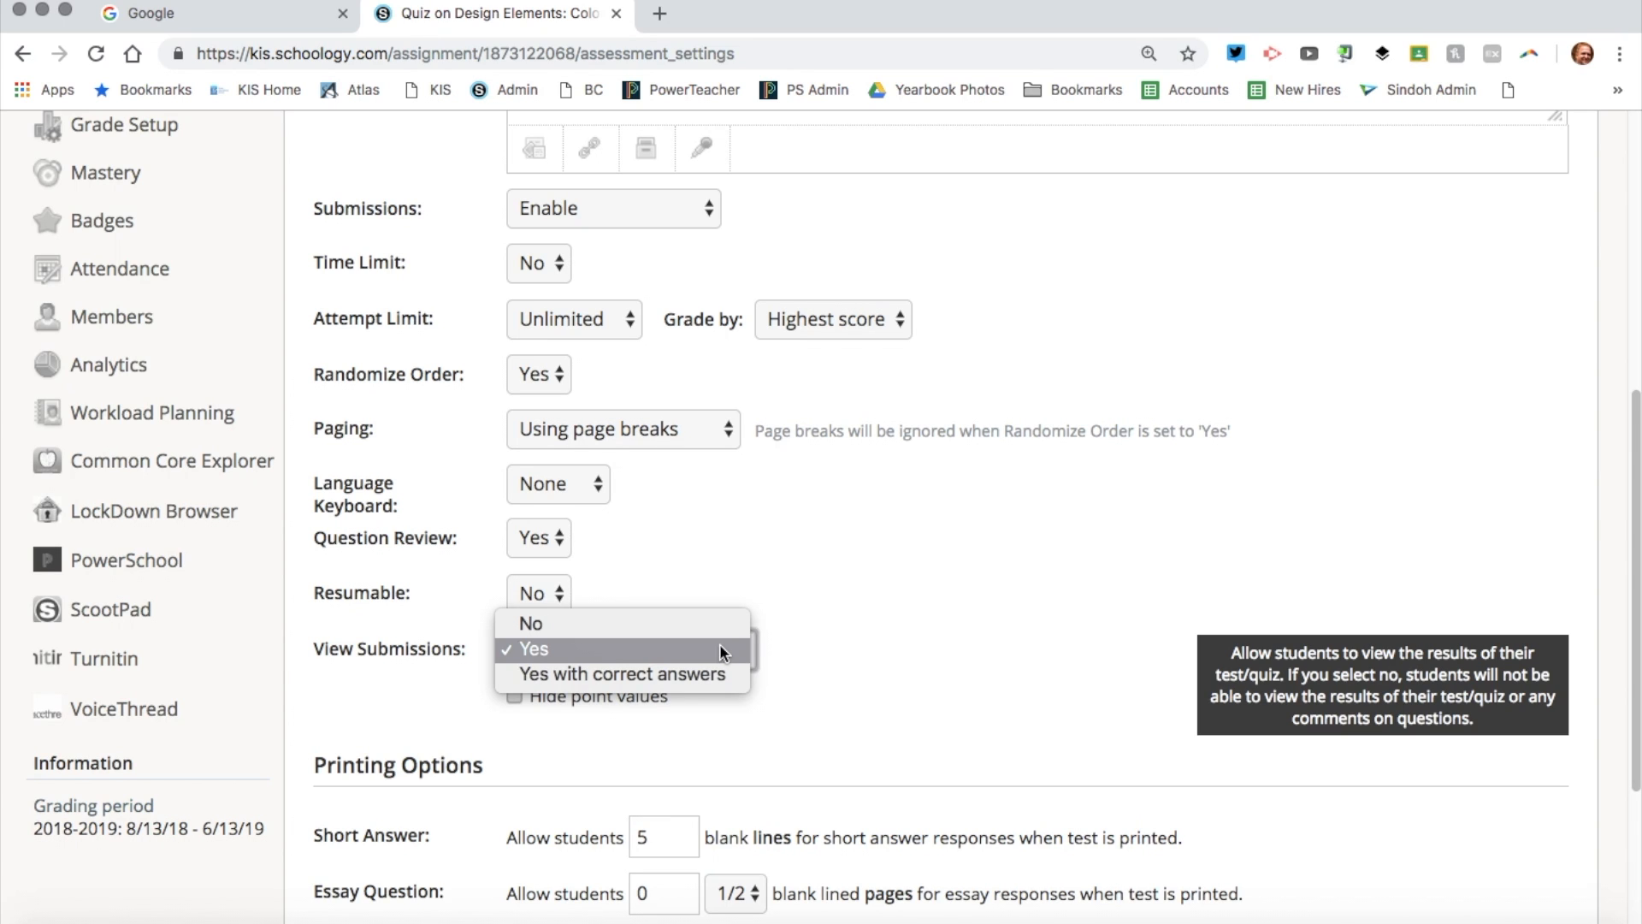
click(875, 640)
scroll(994, 609, up, 10)
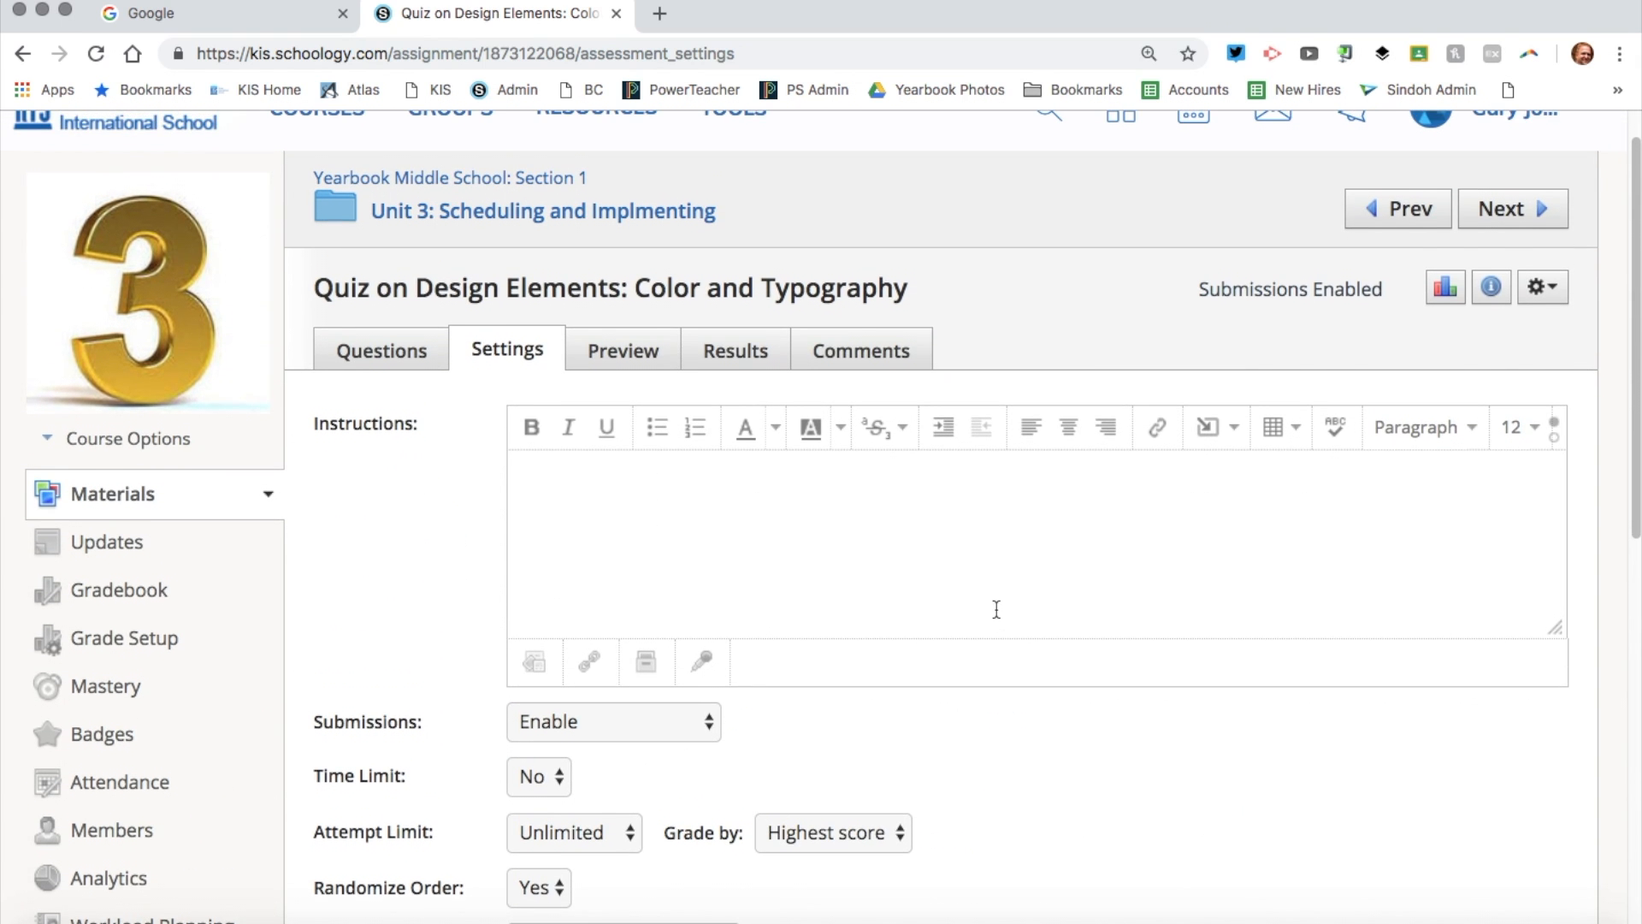
scroll(996, 609, up, 1)
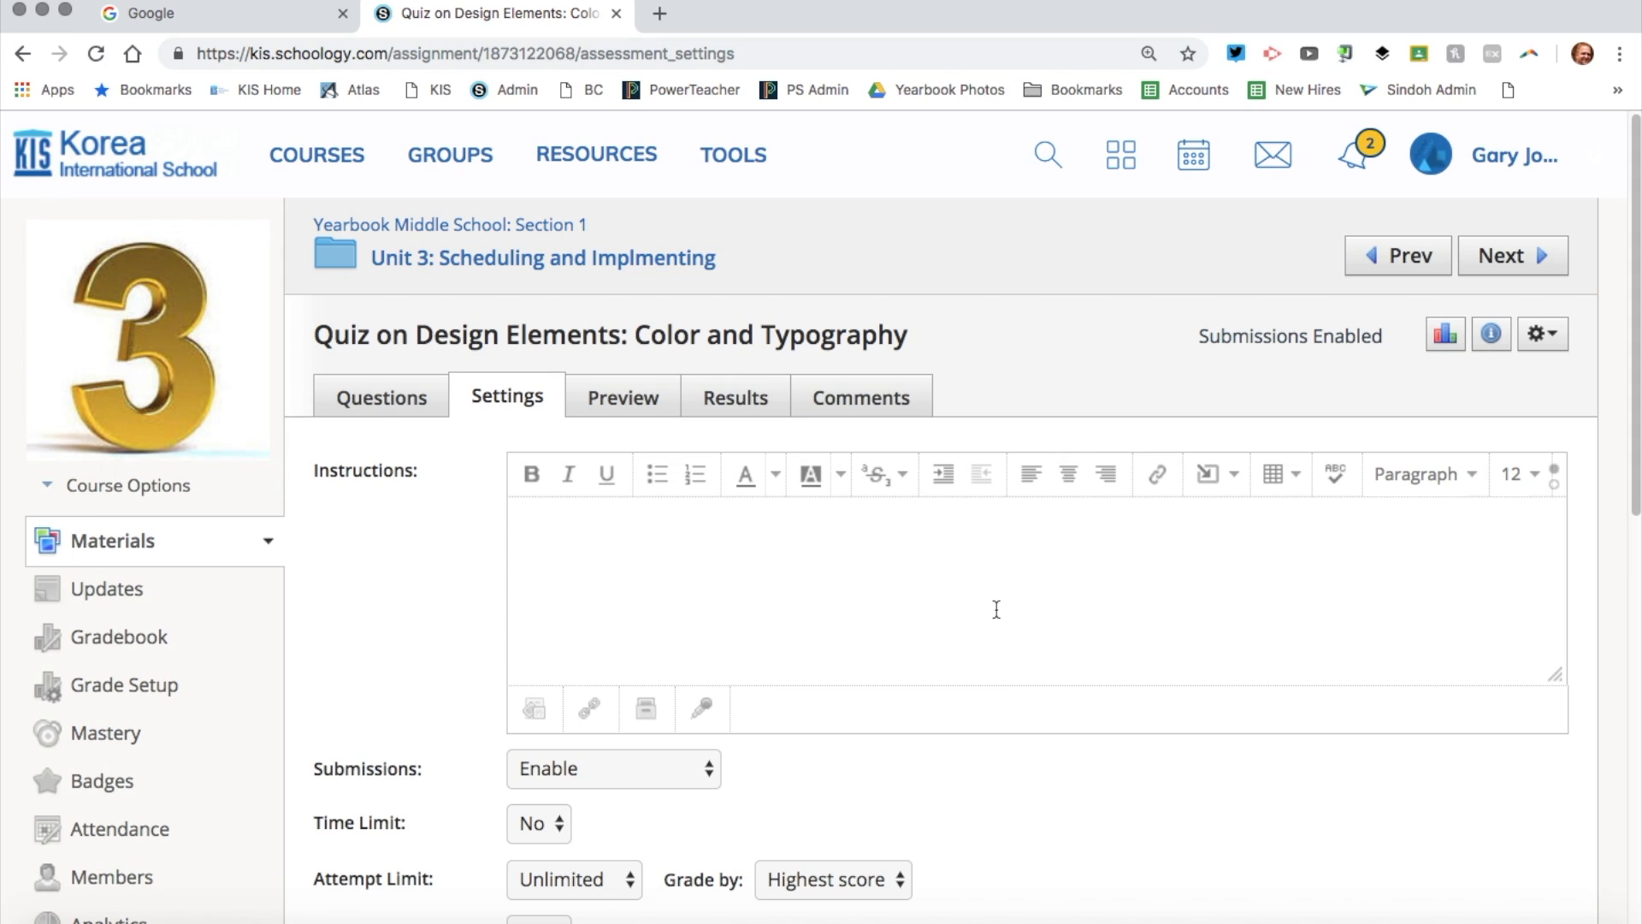